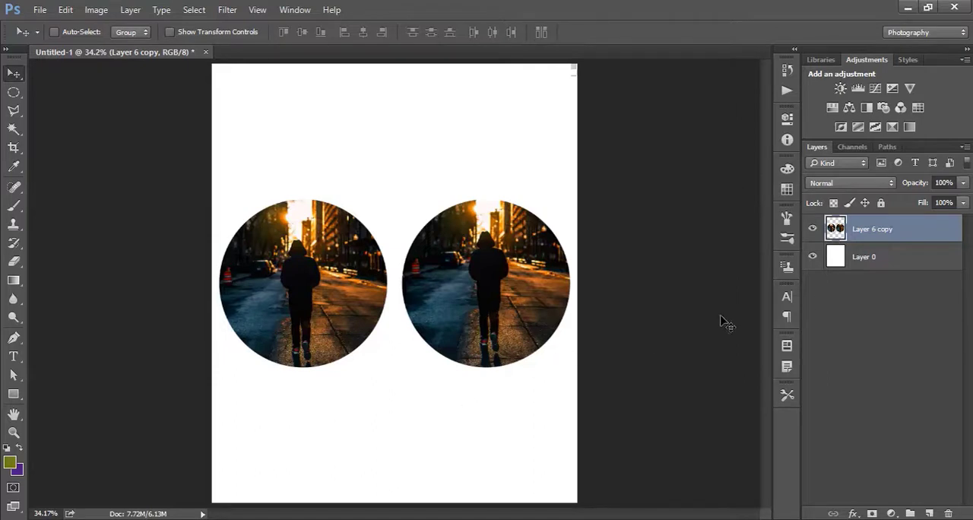
double_click(920, 232)
left_click_drag(709, 180, 550, 99)
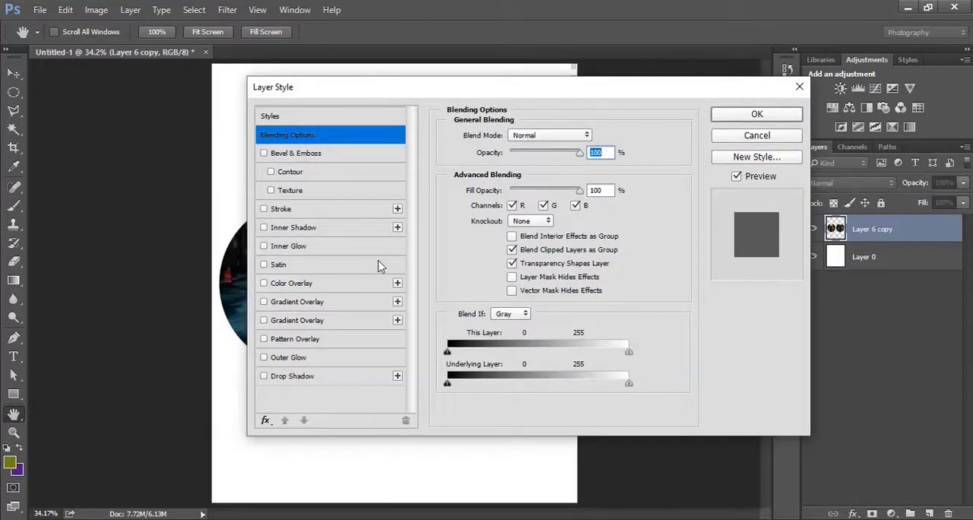
left_click(799, 87)
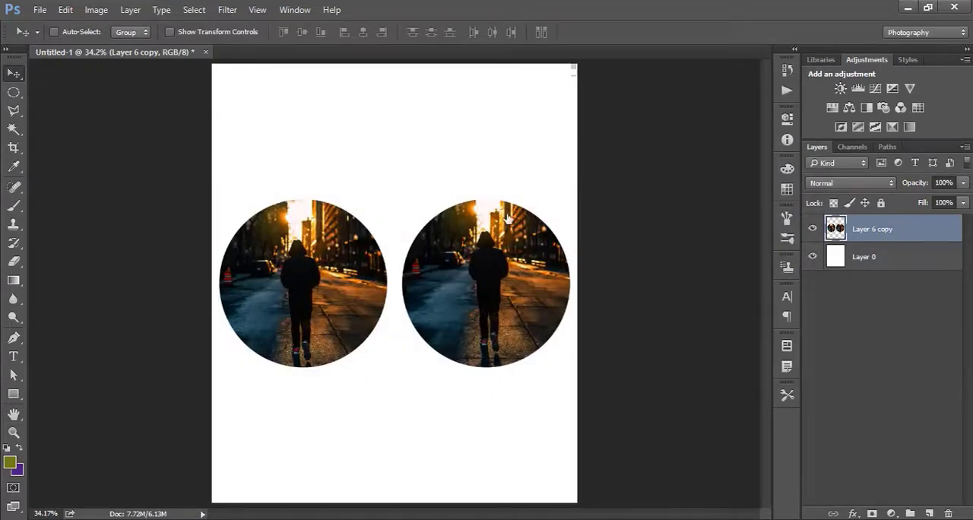
Open the Layer Style blending options for Layer 6 copy and place the dialog clear of the first circle.
key("h")
key("alt+l")
key("y")
key("n")
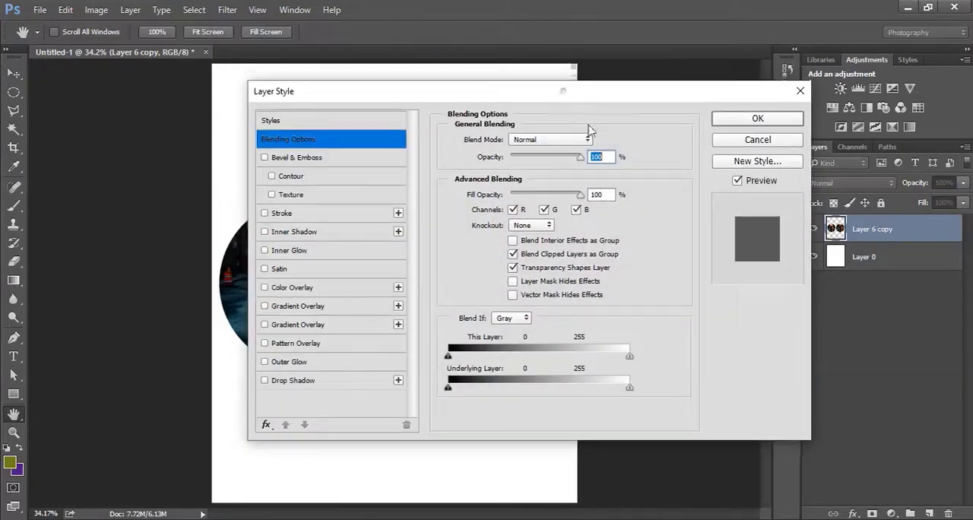
left_click_drag(565, 100, 863, 111)
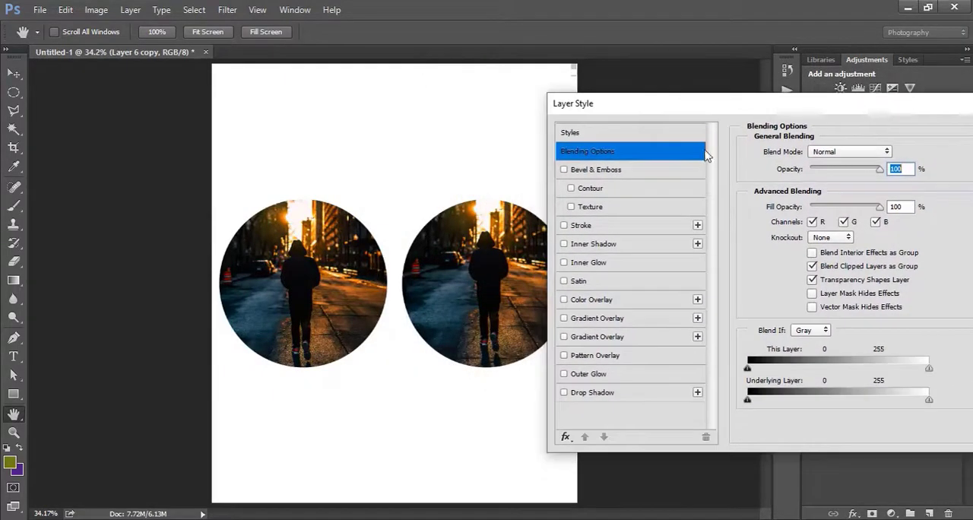
Try the Bevel & Emboss effect on the circles, look at its settings, and turn it off again.
left_click(564, 170)
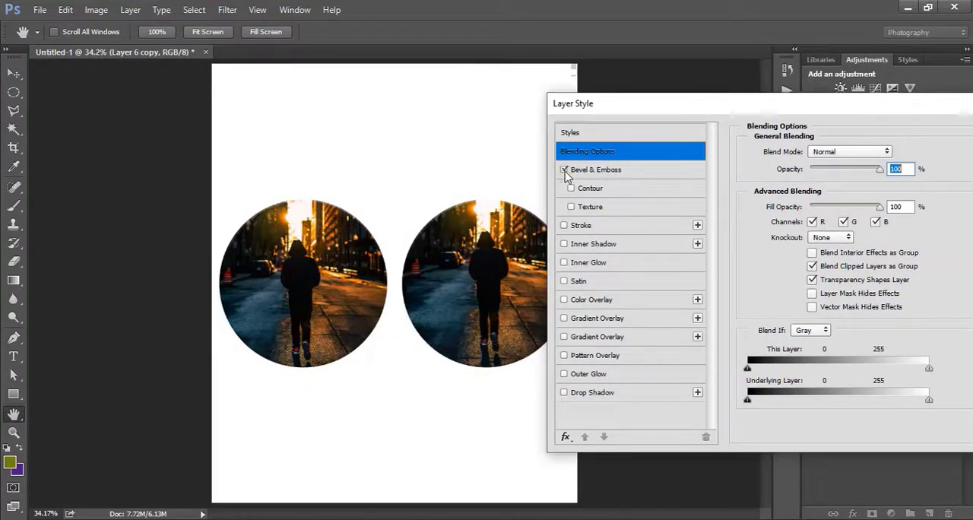
left_click(585, 172)
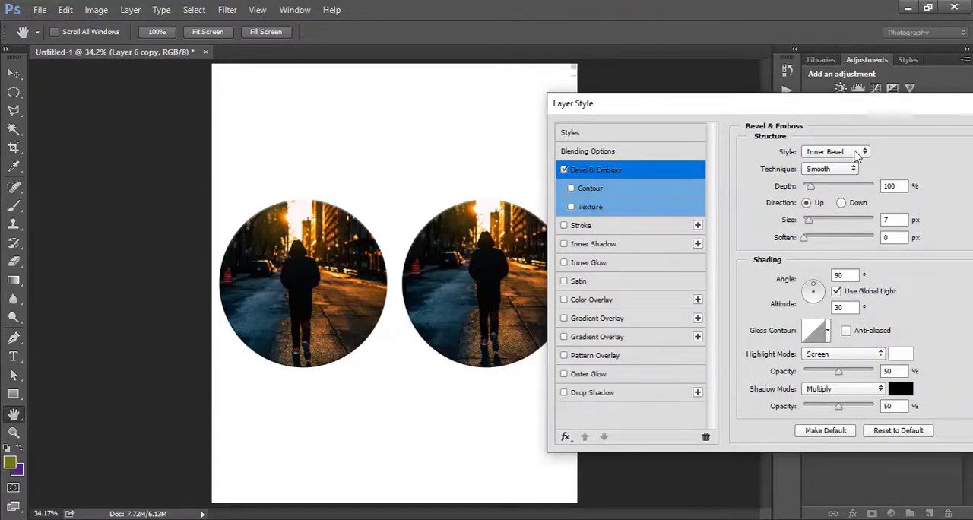
left_click(563, 170)
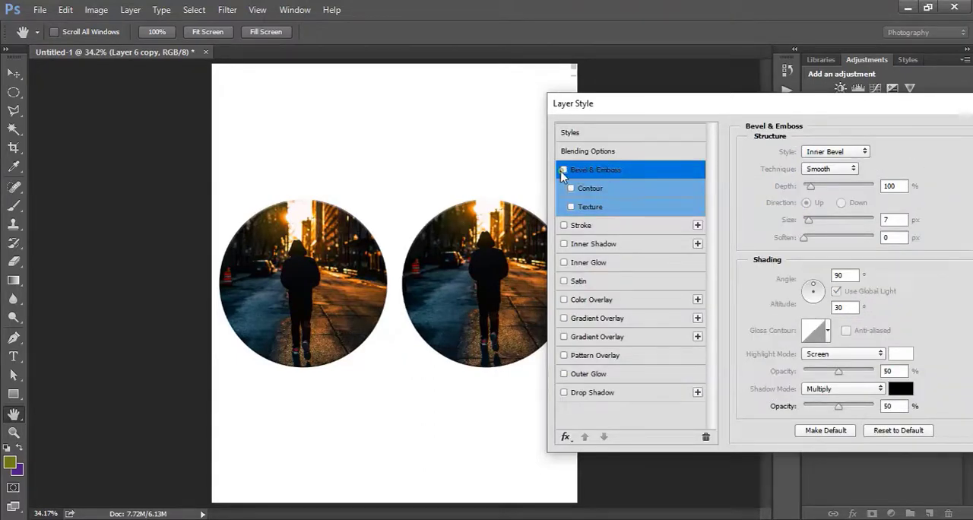
left_click(589, 152)
Try lowering the layer's opacity to about 49% in the blending options, and restore it to 100%.
left_click_drag(674, 109, 630, 118)
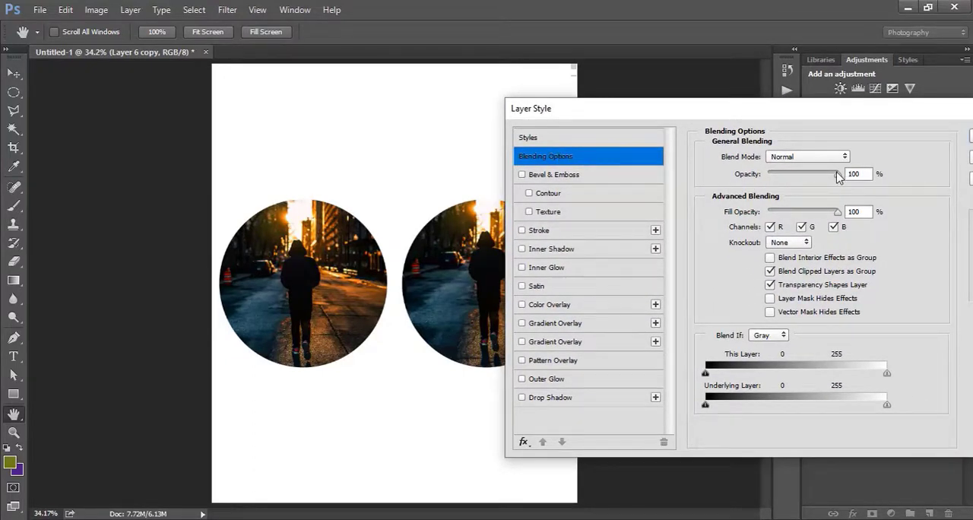
left_click_drag(839, 175, 805, 194)
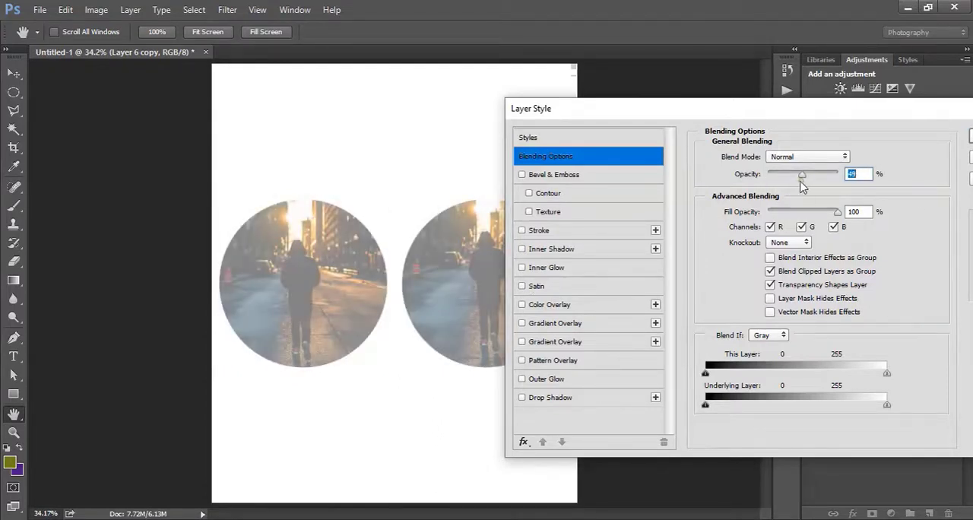
left_click_drag(803, 186, 871, 196)
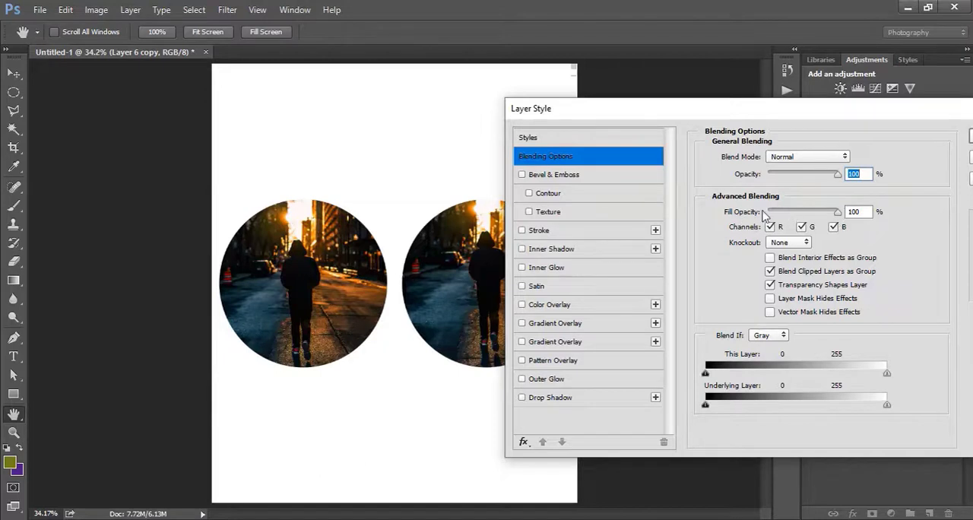
Add a Stroke effect to the circles and set its size to 35 px.
left_click(522, 230)
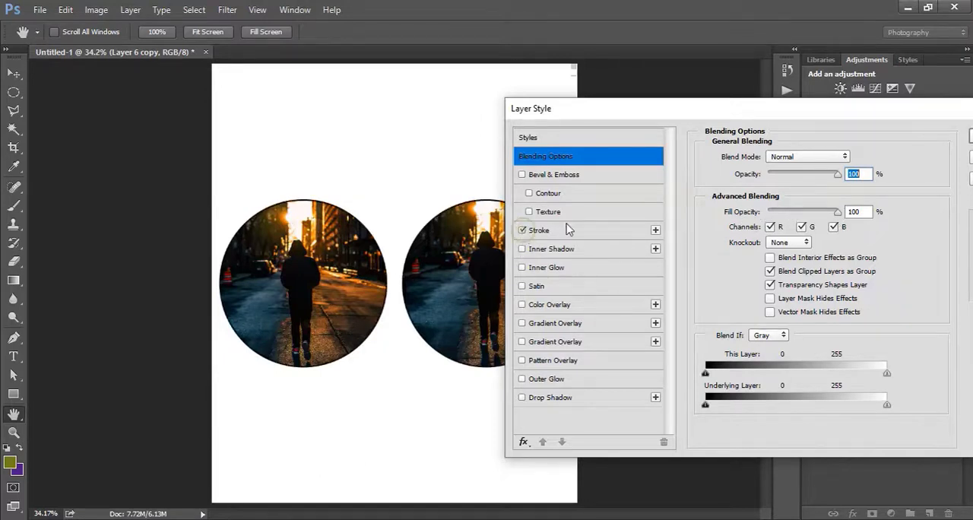
left_click(563, 230)
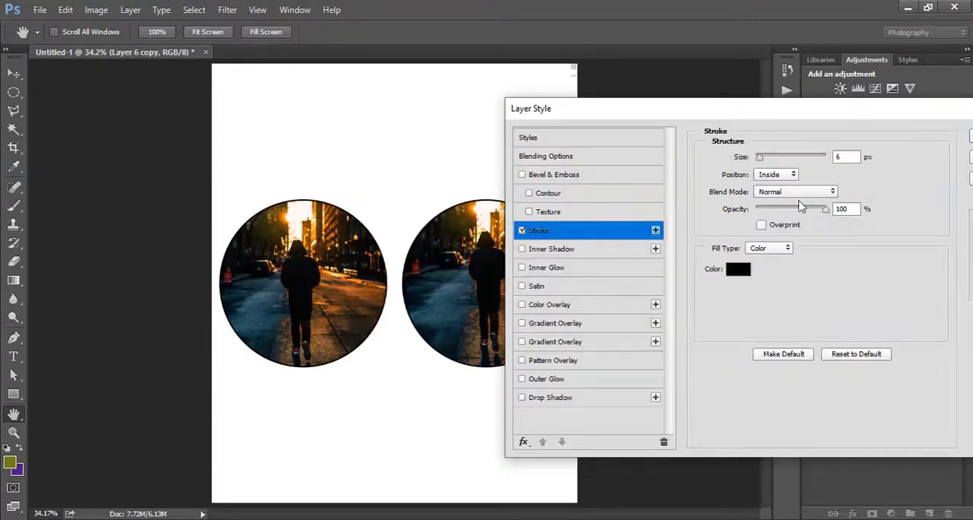
mouse_move(762, 161)
left_mouse_down()
mouse_move(784, 163)
mouse_move(769, 168)
left_mouse_up()
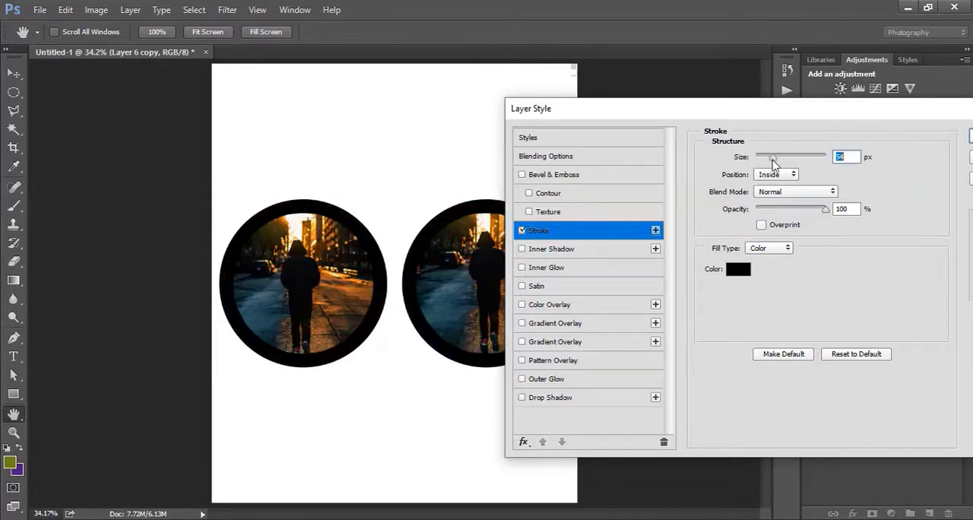
Compare the Outside and Inside stroke positions, and set the stroke's position to Center.
left_click(773, 176)
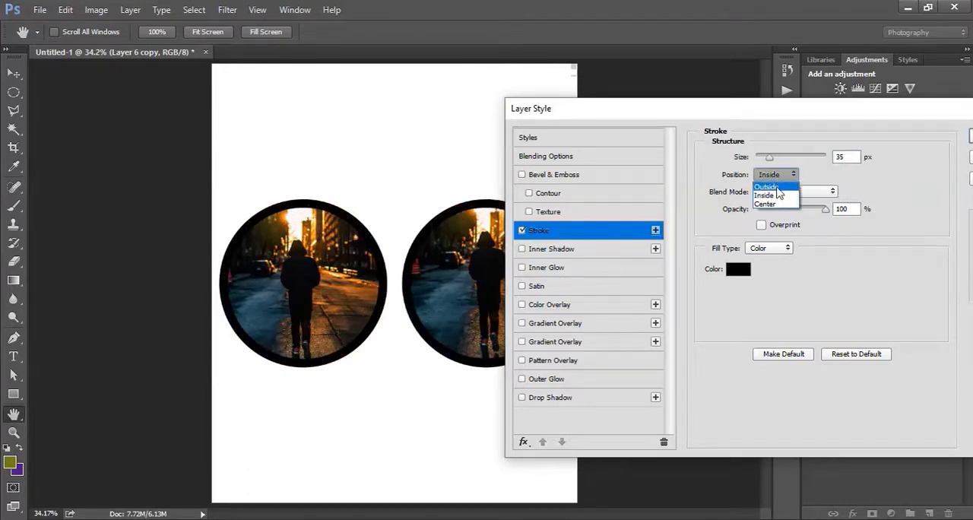
left_click(777, 185)
left_click(777, 176)
left_click(774, 195)
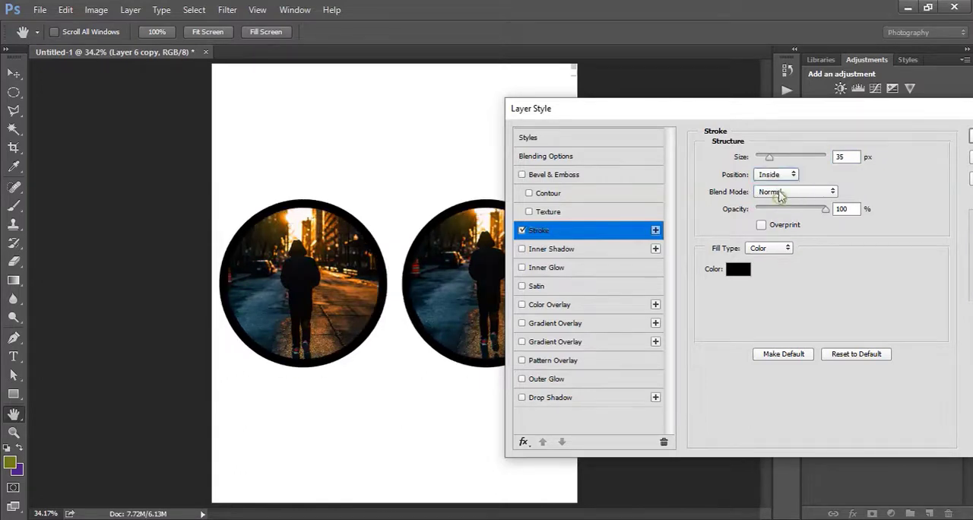
left_click(775, 177)
left_click(778, 205)
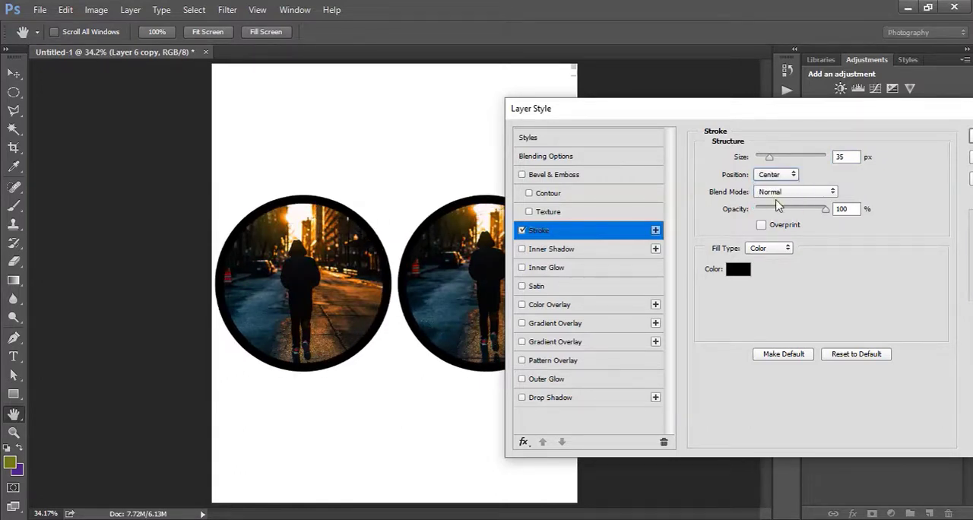
left_click(778, 194)
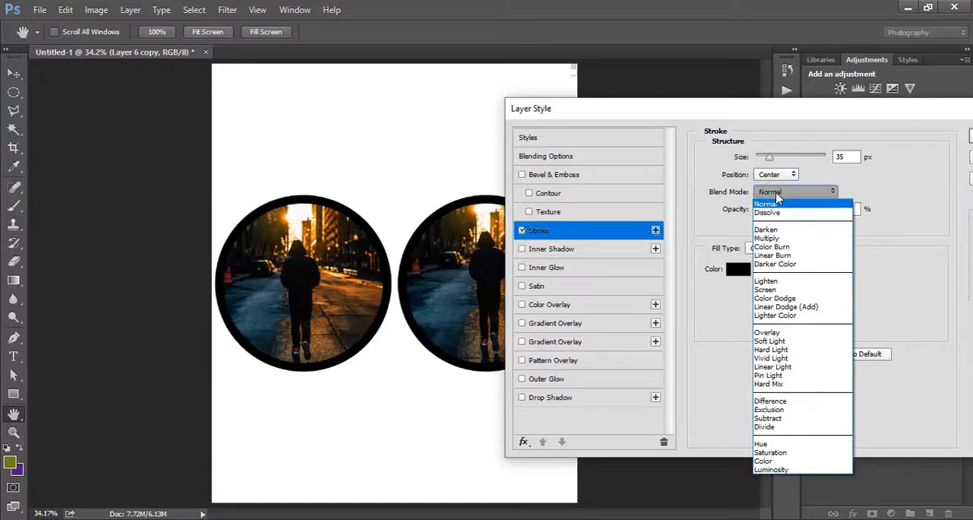
left_click(777, 196)
left_click(797, 193)
left_click(800, 195)
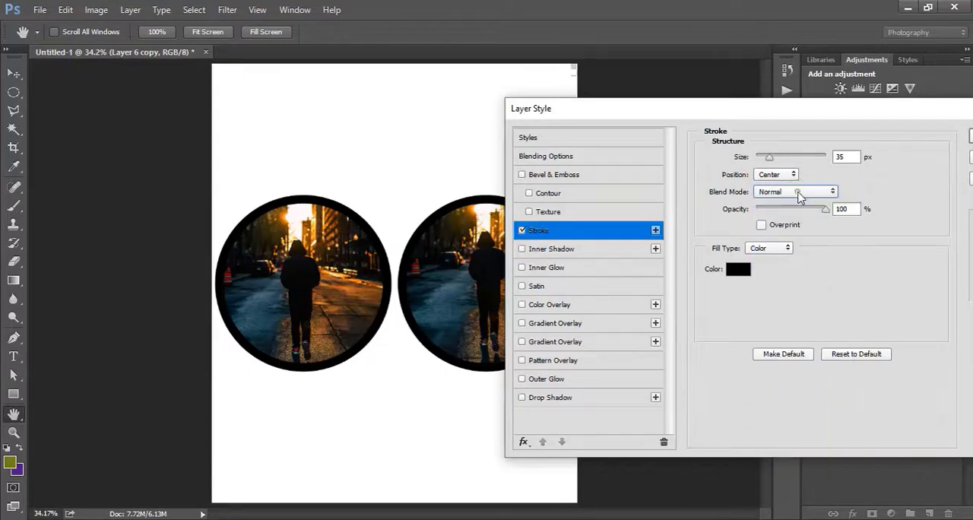
Try reducing the stroked layer's overall opacity to 28% in the blending options, and restore it to 100%.
left_click(572, 157)
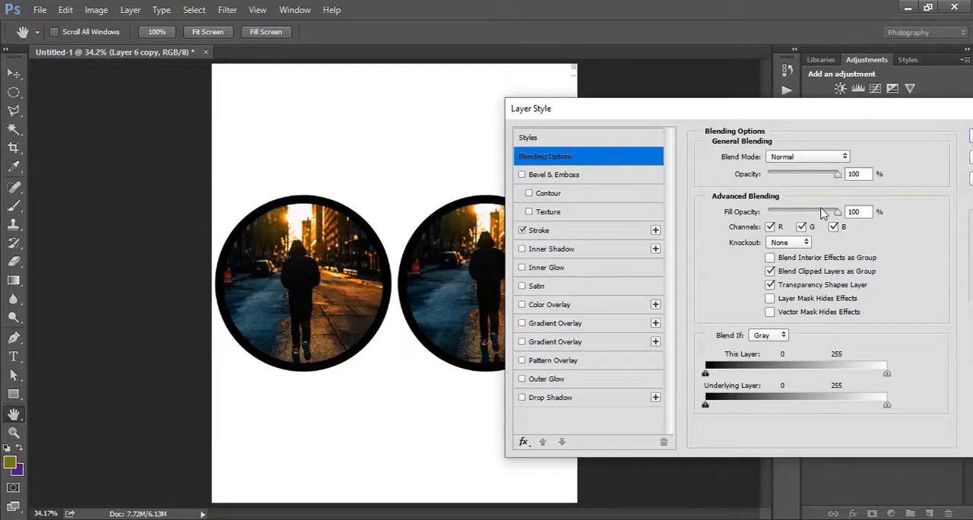
mouse_move(799, 181)
left_mouse_down()
mouse_move(807, 178)
mouse_move(787, 180)
left_mouse_up()
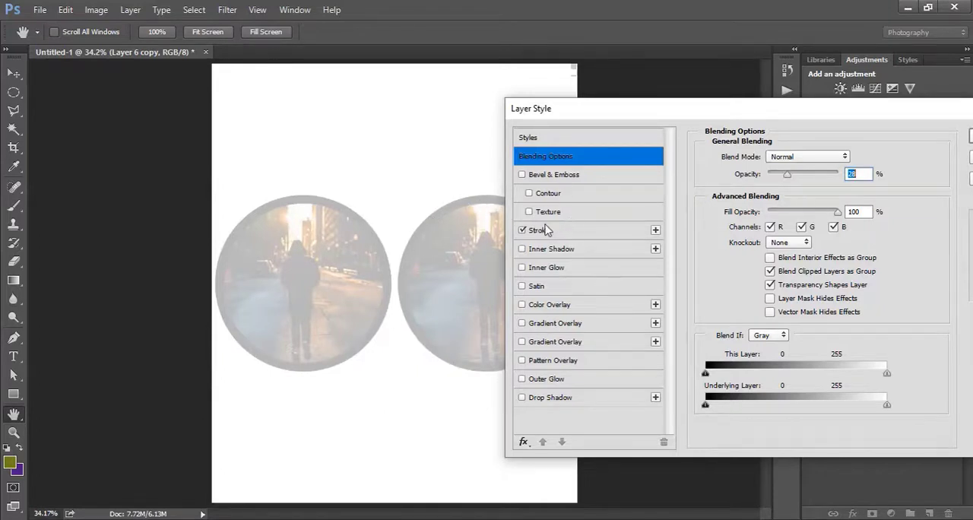
left_click_drag(787, 174, 837, 177)
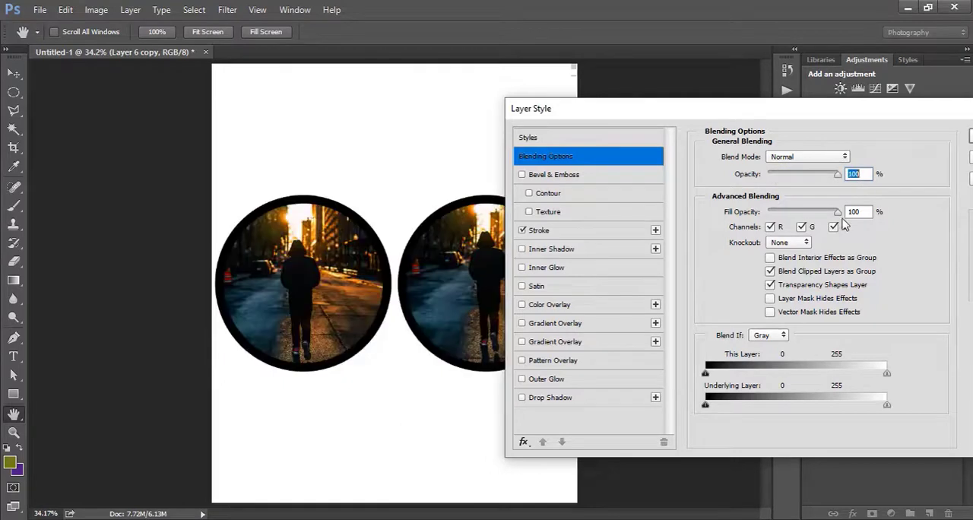
Try reducing only the layer's fill opacity to 32%, restore it to 100%, and look through the blend modes.
left_click_drag(838, 212, 791, 214)
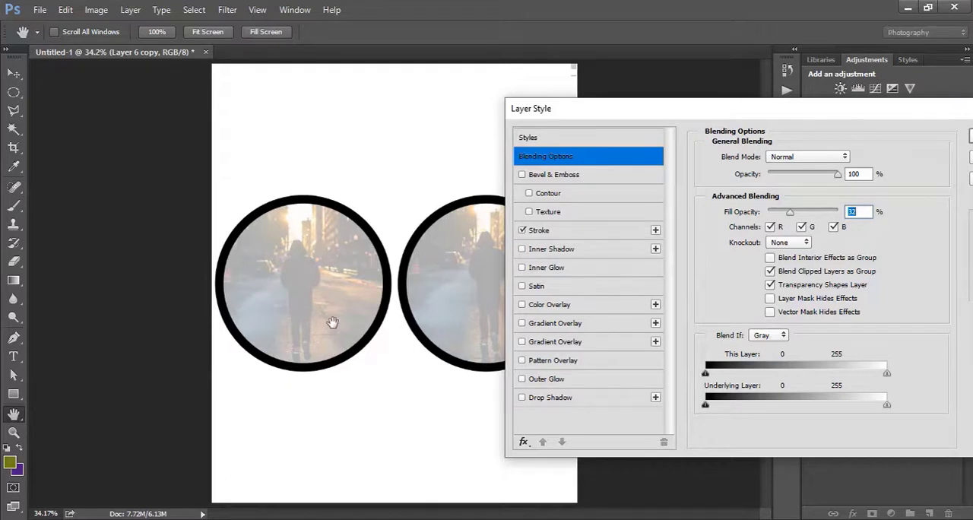
left_click_drag(793, 216, 871, 219)
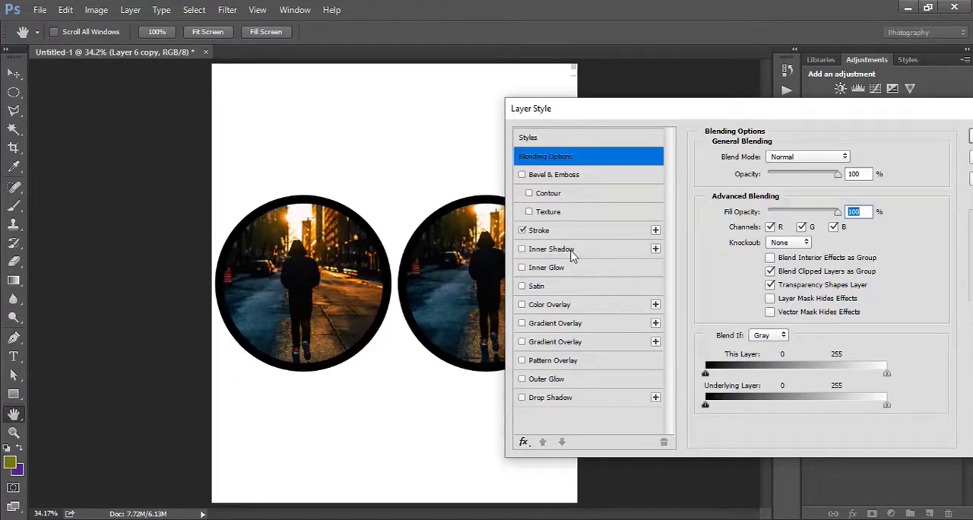
left_click(604, 310)
left_click(793, 158)
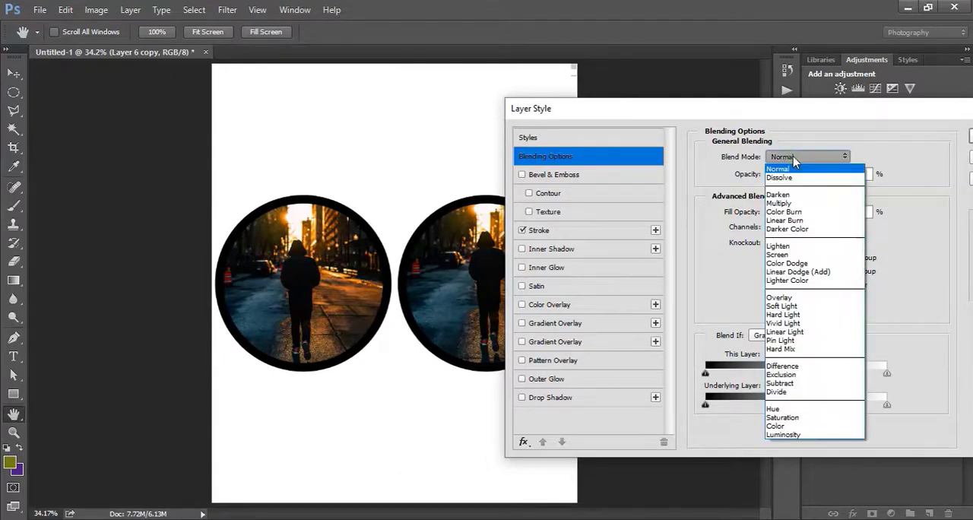
left_click(793, 157)
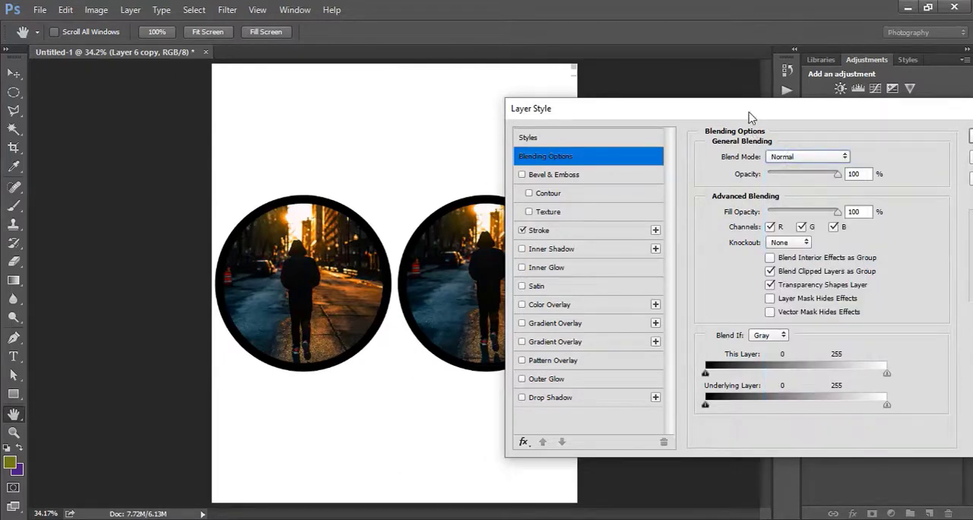
Apply the layer style to Layer 6 copy, and switch its effects off and on to compare.
mouse_move(749, 118)
left_mouse_down()
mouse_move(551, 212)
mouse_move(455, 183)
left_mouse_up()
left_click(723, 204)
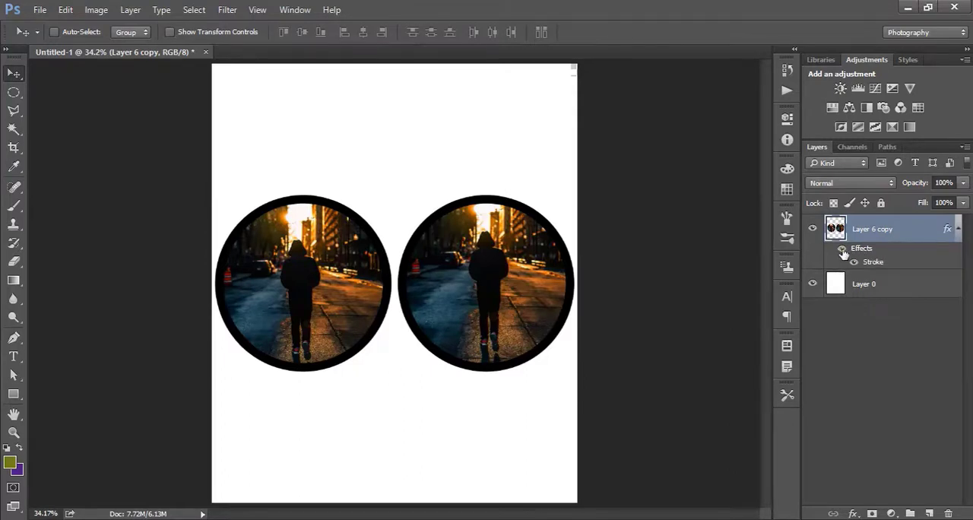
left_click(841, 249)
left_click(842, 249)
Fill the whole of Layer 0 with the olive foreground color and clear the selection.
left_click(873, 293)
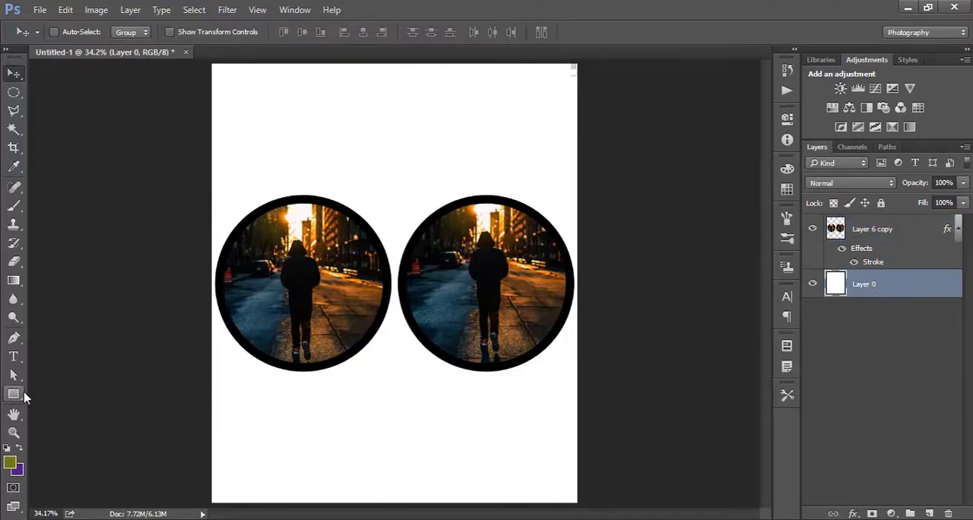
key("ctrl+a")
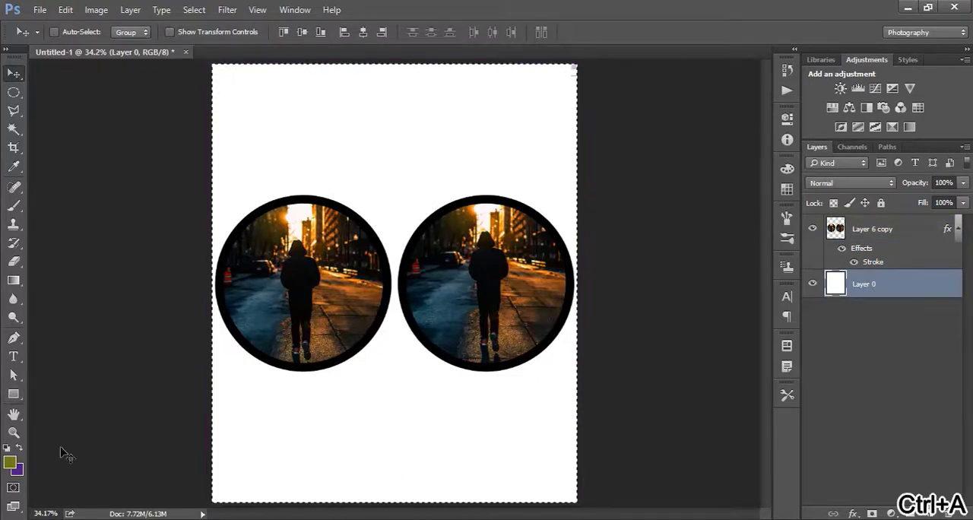
key("shift+F5")
left_click(511, 228)
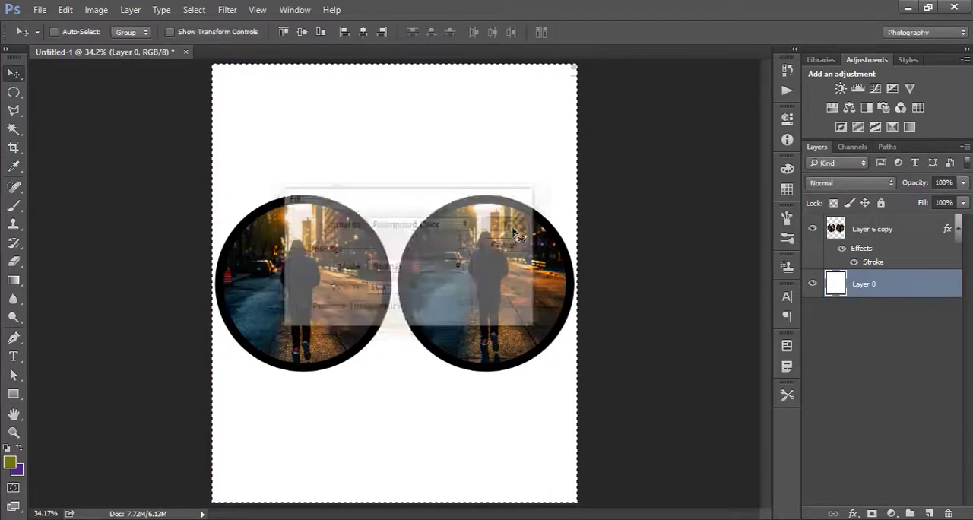
key("m")
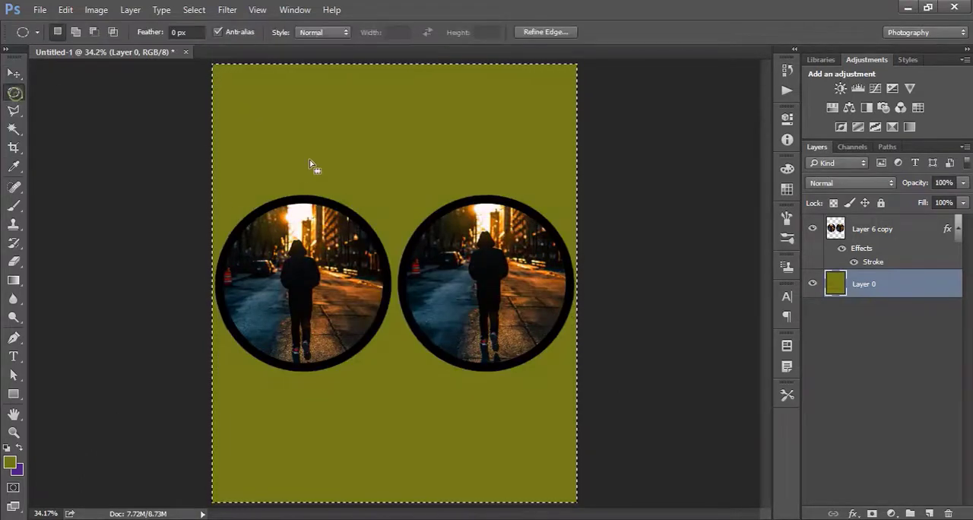
key("ctrl+d")
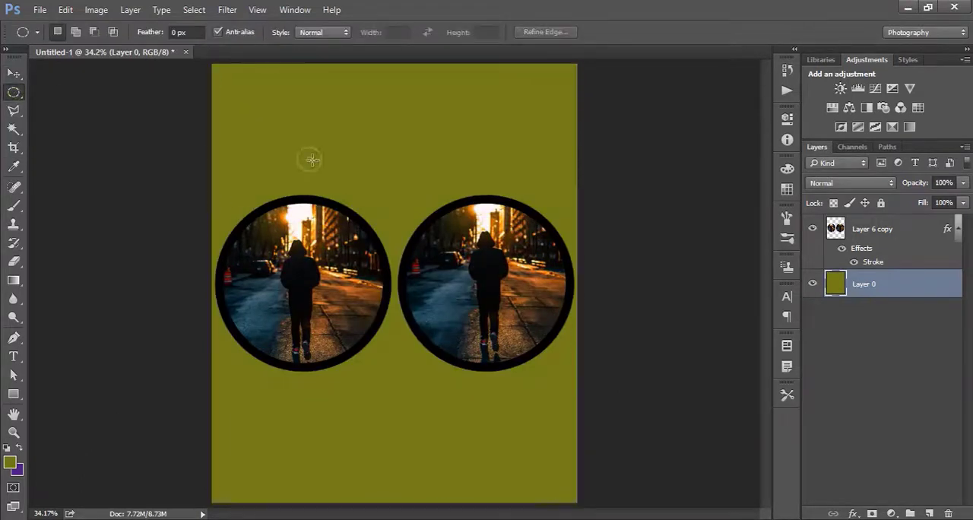
Change the foreground color to a medium green and fill the Layer 0 background with it.
left_click(10, 463)
mouse_move(612, 324)
left_mouse_down()
mouse_move(629, 292)
mouse_move(625, 298)
left_mouse_up()
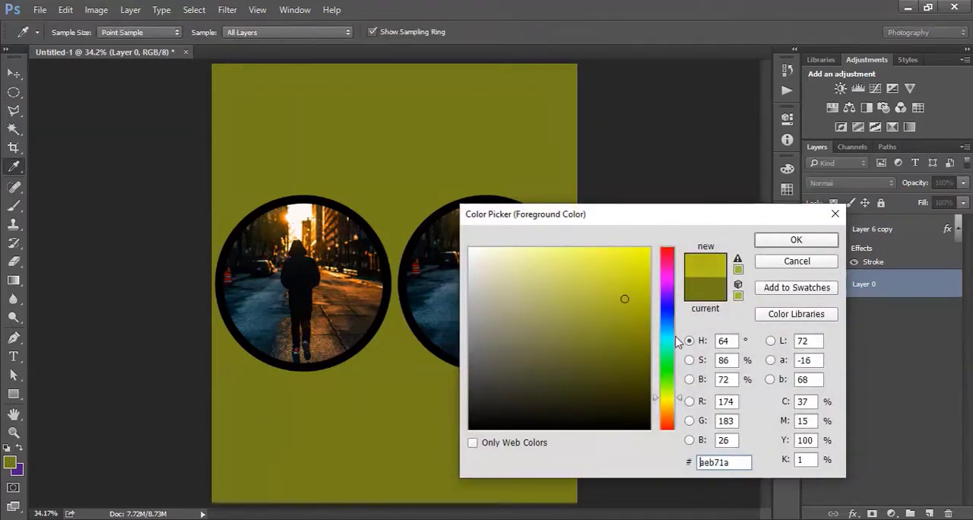
left_click_drag(677, 342, 667, 372)
left_click_drag(618, 296, 614, 301)
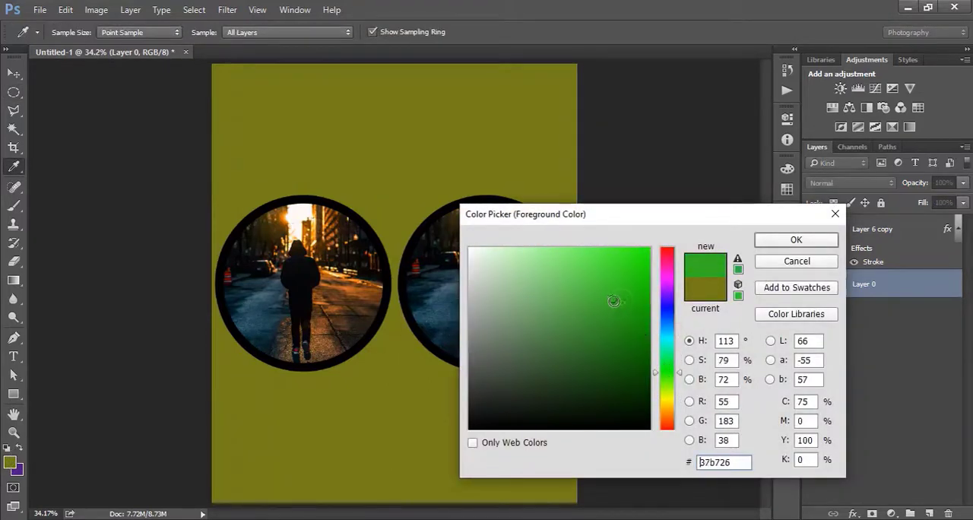
left_click(761, 239)
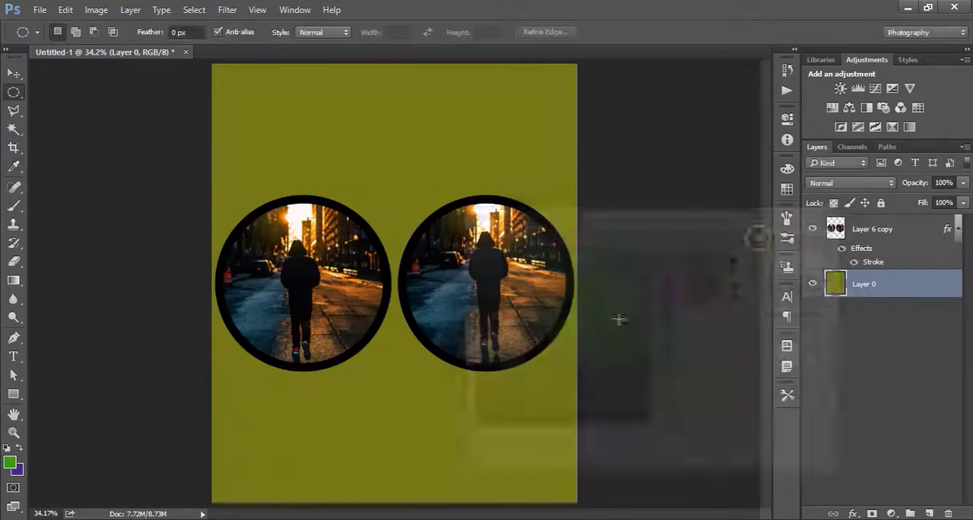
key("shift+F5")
key("Return")
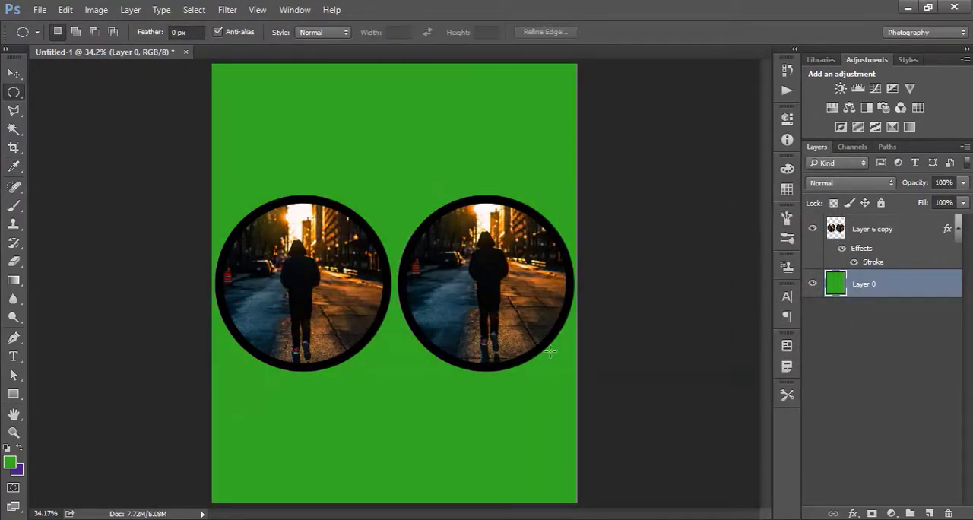
Open the layer style blending options for Layer 6 copy and move the dialog clear of the circular photos.
left_click(867, 230)
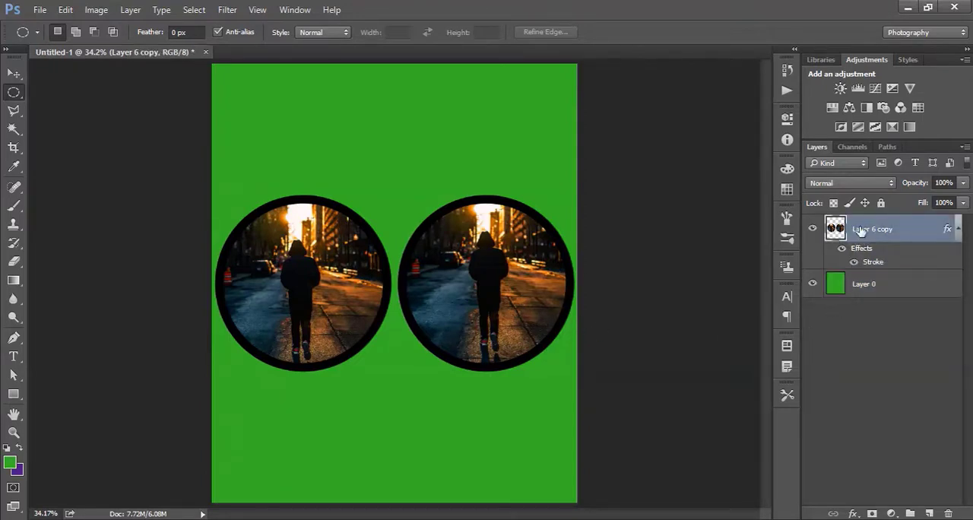
double_click(921, 229)
left_click_drag(525, 137, 823, 166)
Try the Dissolve and Darken blend modes on Layer 6 copy, and restore the Normal blend mode.
left_click(837, 181)
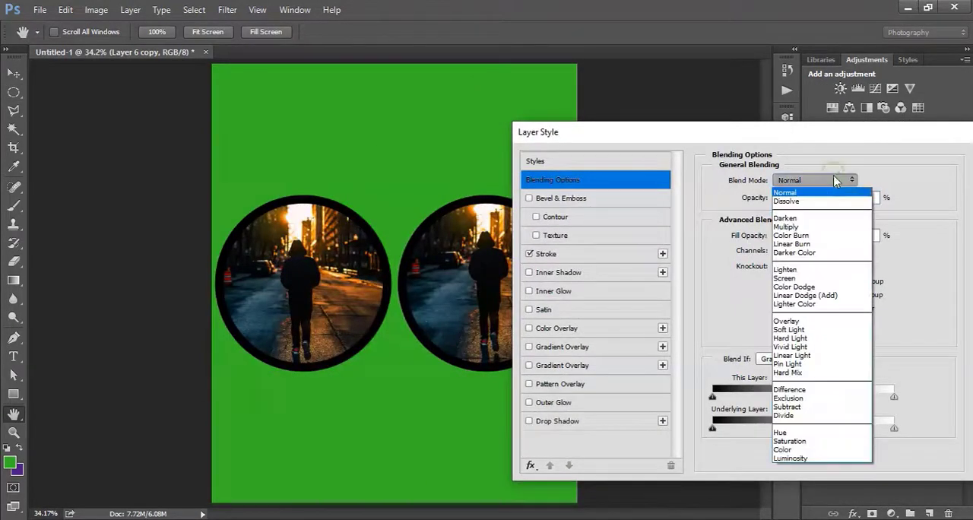
left_click(812, 200)
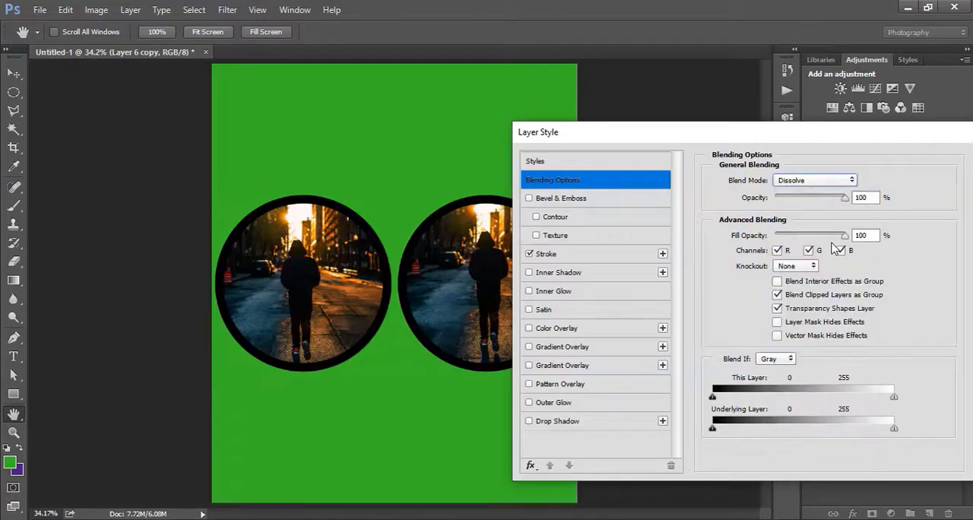
left_click(848, 182)
left_click(798, 208)
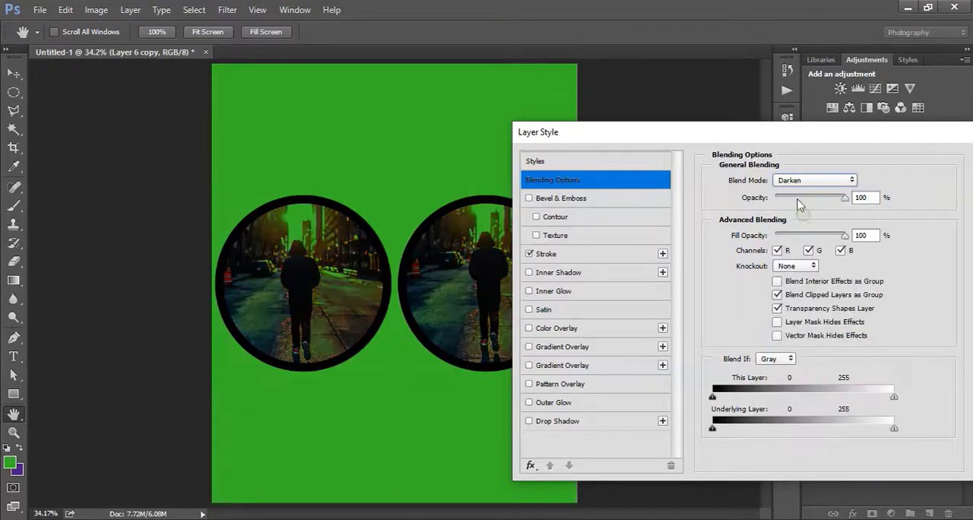
left_click(802, 183)
left_click(802, 184)
left_click(804, 181)
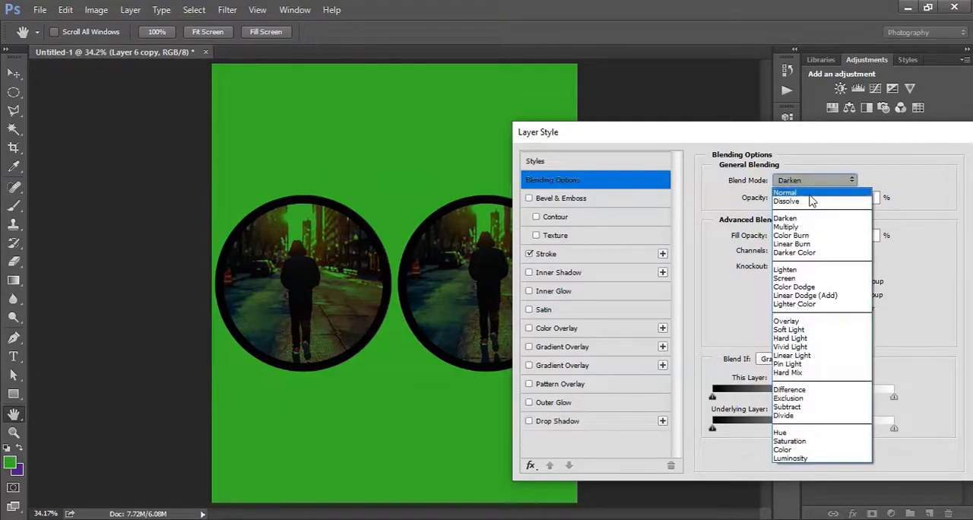
left_click(813, 198)
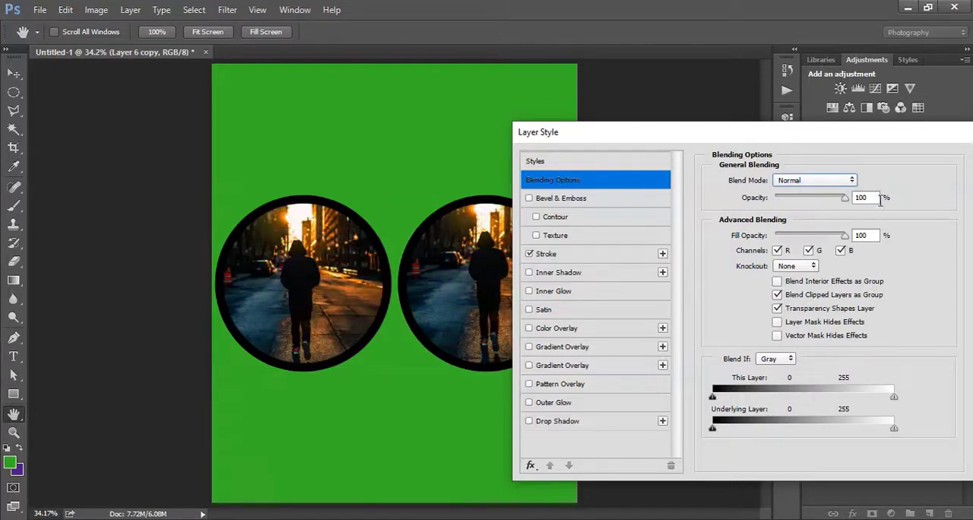
Preview the Darken, Color Burn and Linear Burn blend modes on the circular photos.
left_click(805, 183)
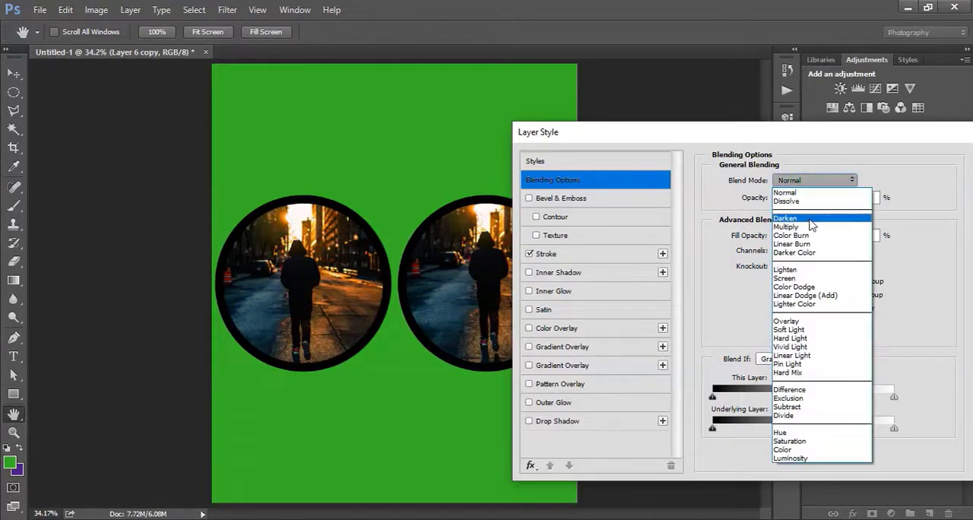
left_click(809, 219)
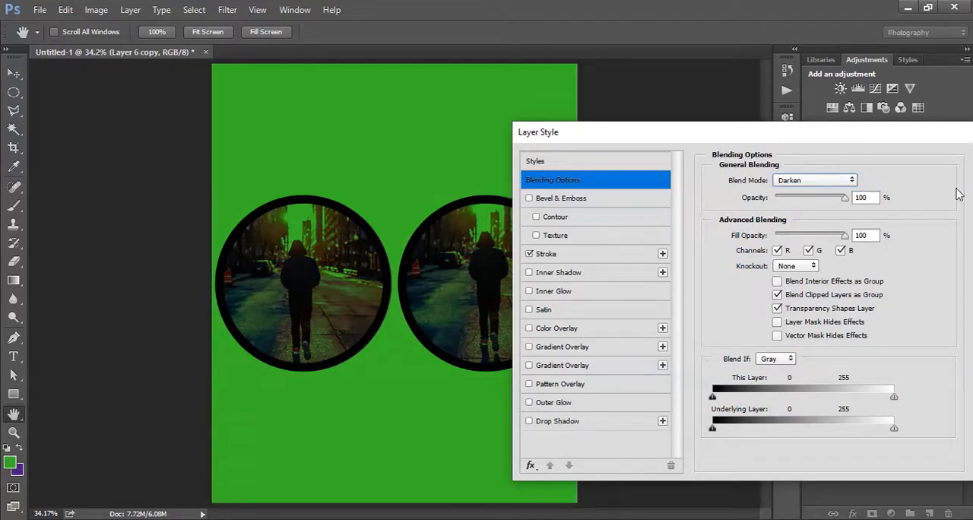
left_click(849, 182)
left_click(829, 236)
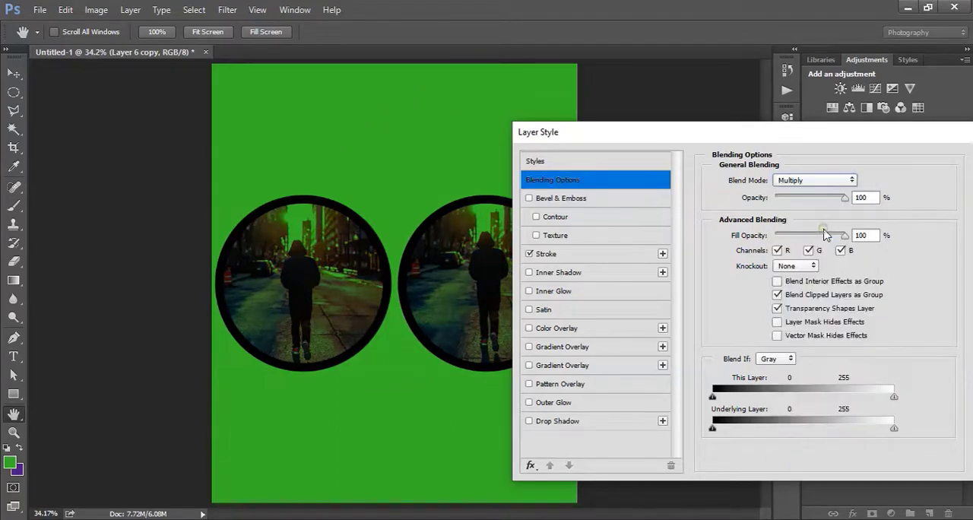
left_click(800, 182)
left_click(793, 236)
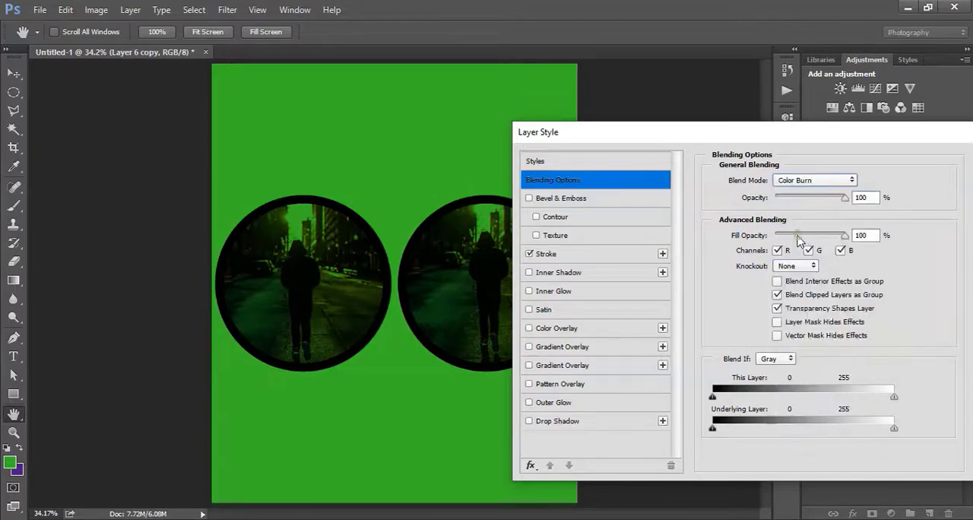
left_click(797, 183)
left_click(792, 244)
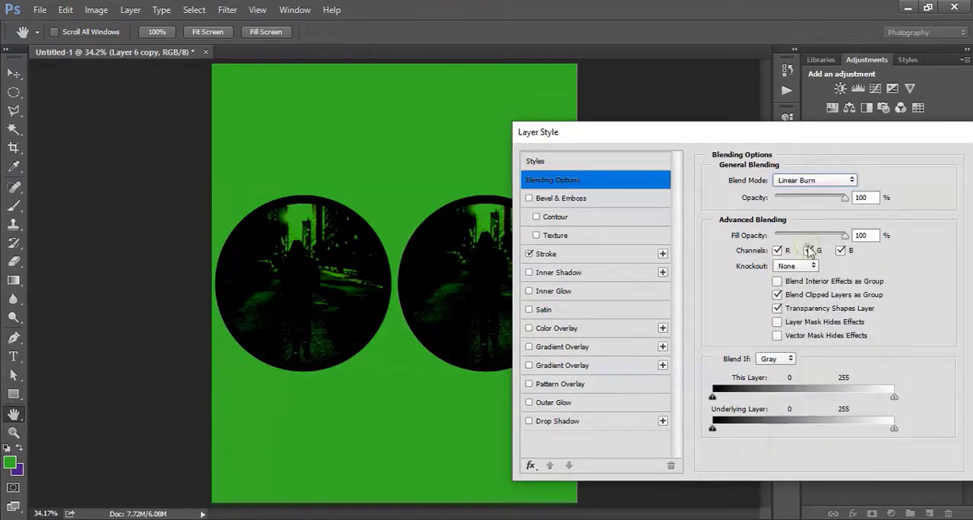
left_click(810, 182)
left_click(814, 244)
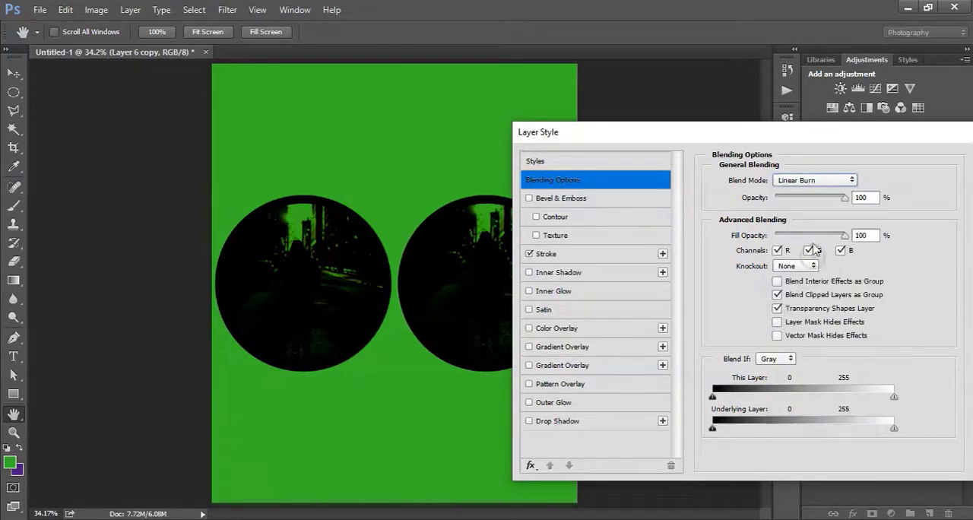
Preview the Luminosity, Color, Saturation and Hue blend modes on the circular photos.
left_click(810, 182)
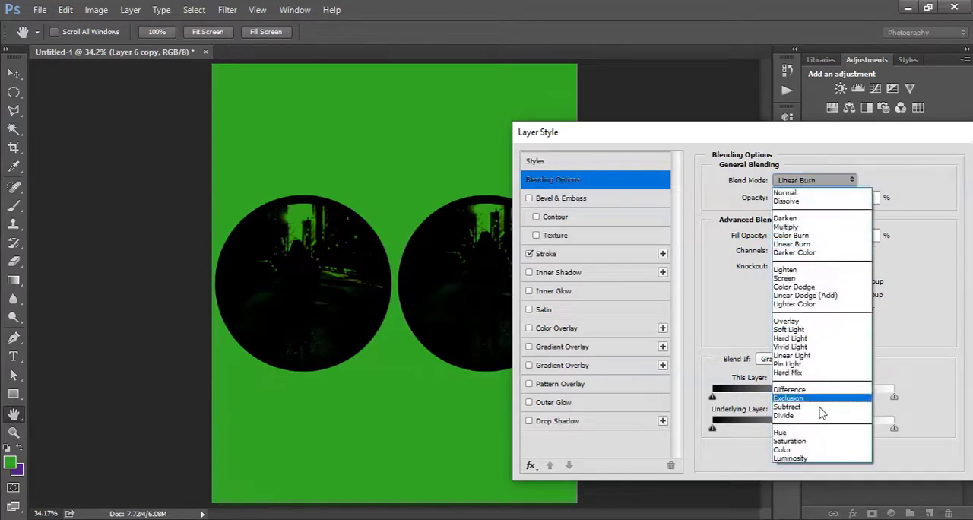
left_click(810, 459)
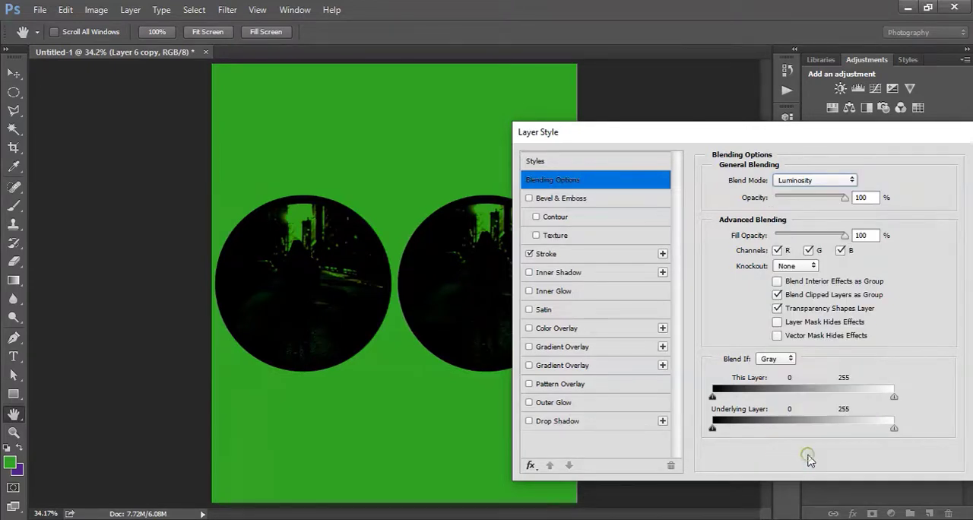
left_click(820, 182)
left_click(815, 449)
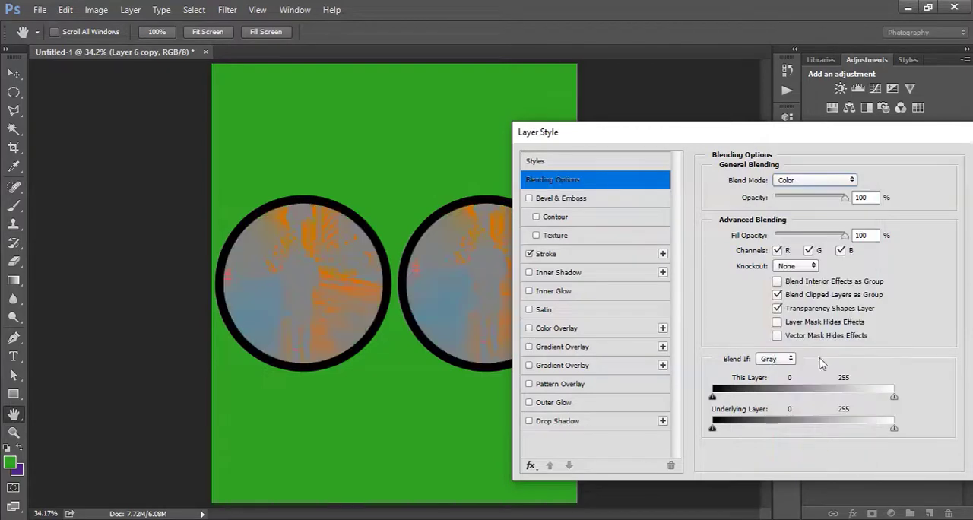
left_click(810, 187)
left_click(821, 440)
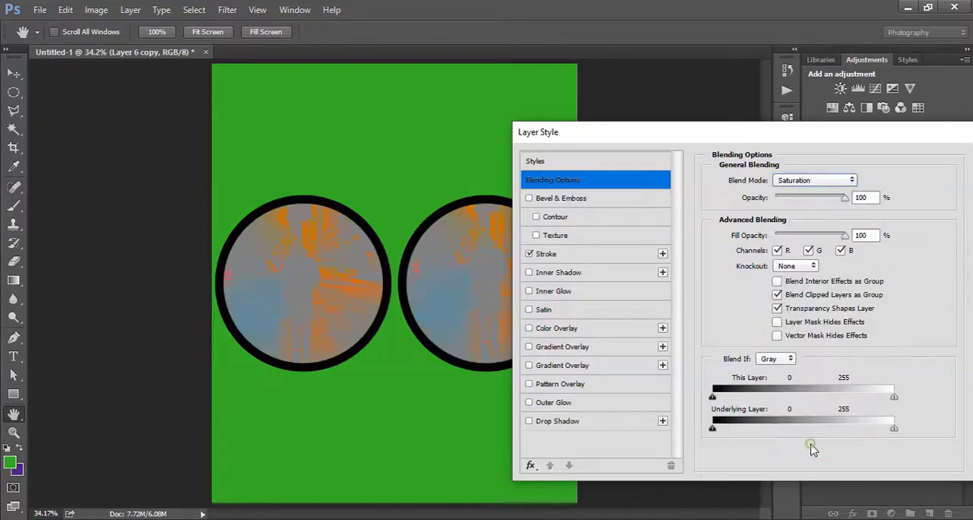
left_click(812, 182)
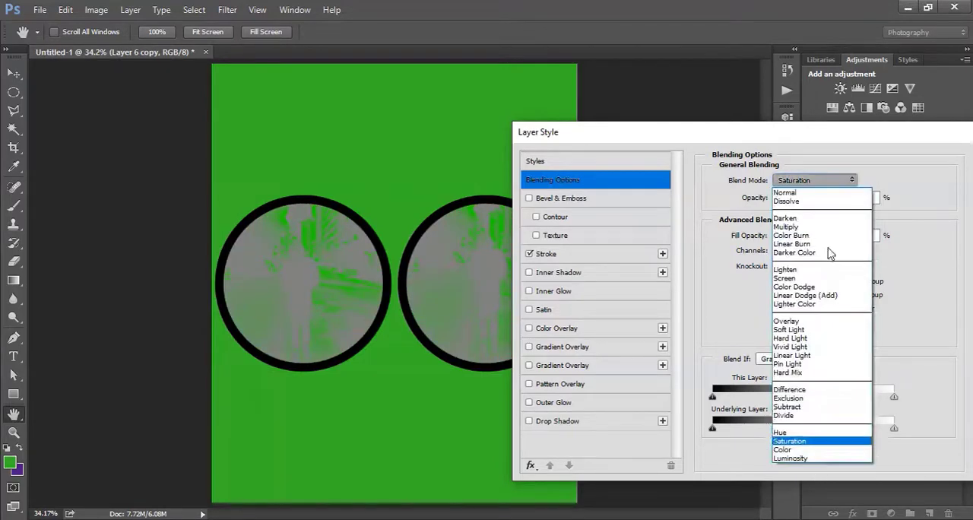
left_click(818, 430)
Preview the Difference and Exclusion blend modes on the circular photos.
left_click(797, 181)
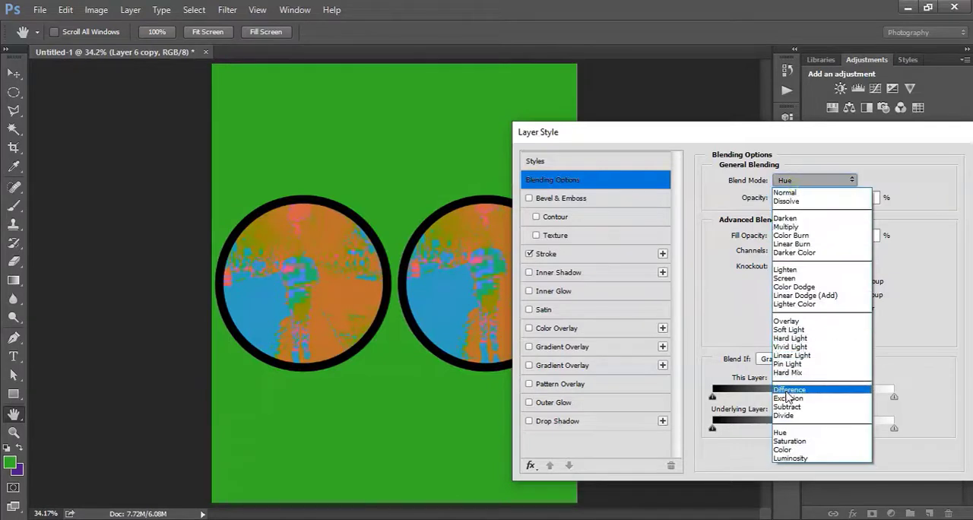
left_click(800, 393)
left_click(808, 181)
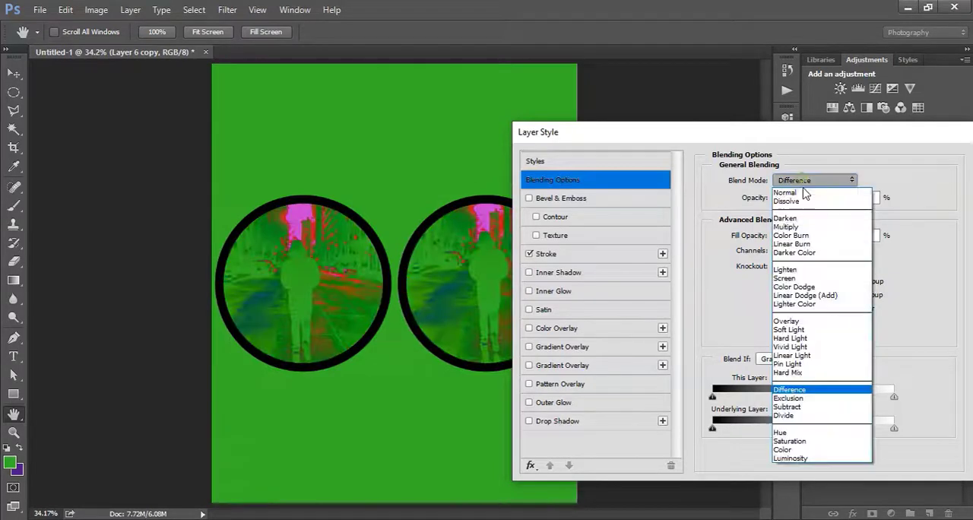
left_click(820, 402)
Preview the Lighten, Screen and Soft Light blend modes on the circular photos.
left_click(798, 184)
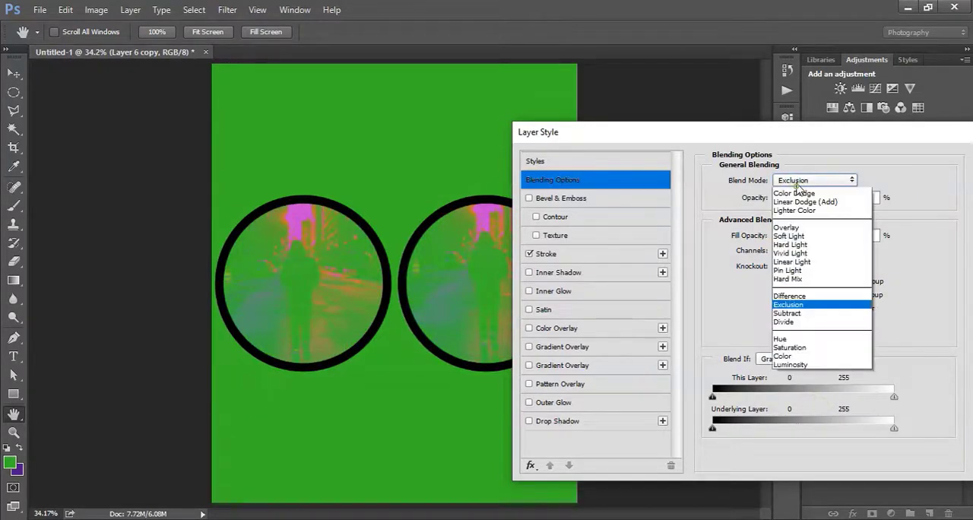
left_click(804, 269)
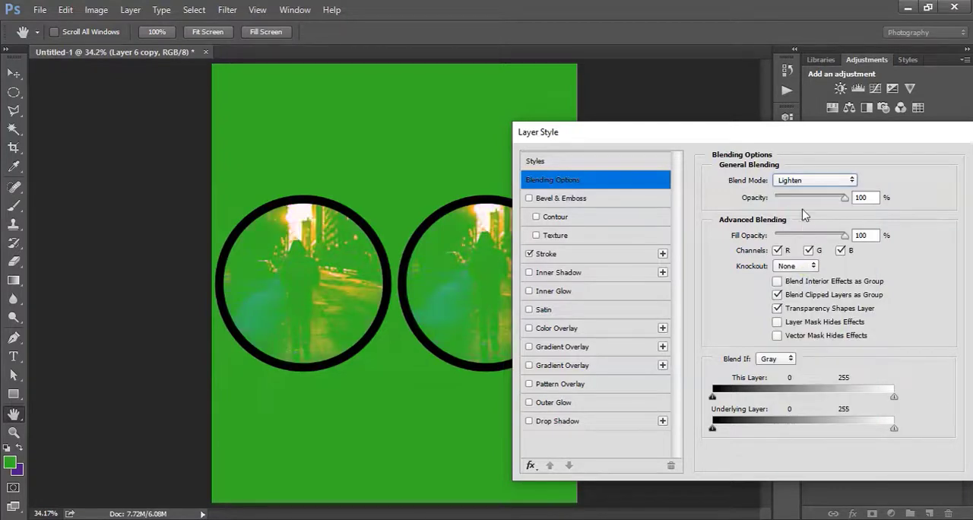
left_click(806, 179)
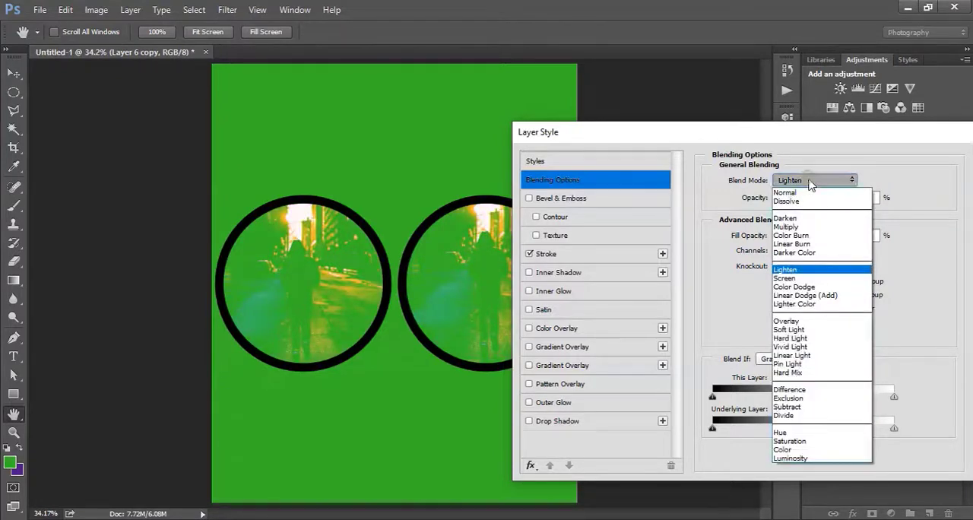
left_click(823, 279)
left_click(839, 183)
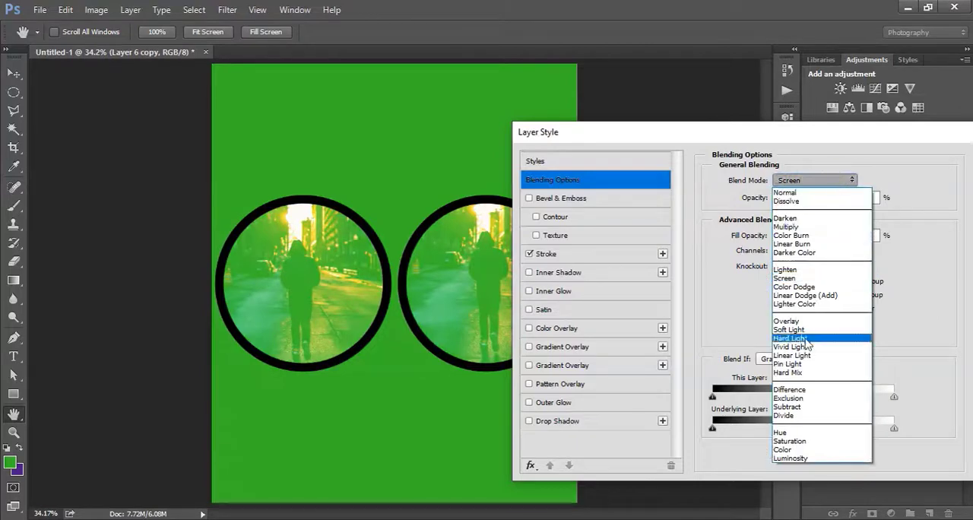
left_click(800, 330)
Try the Dissolve blend mode once more and set Layer 6 copy's blend mode back to Normal.
left_click(819, 183)
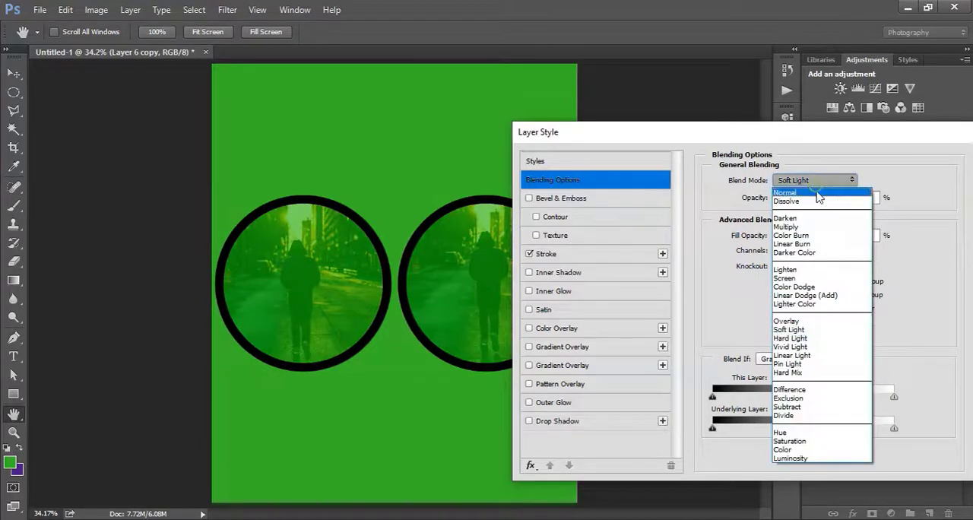
left_click(791, 201)
left_click(836, 183)
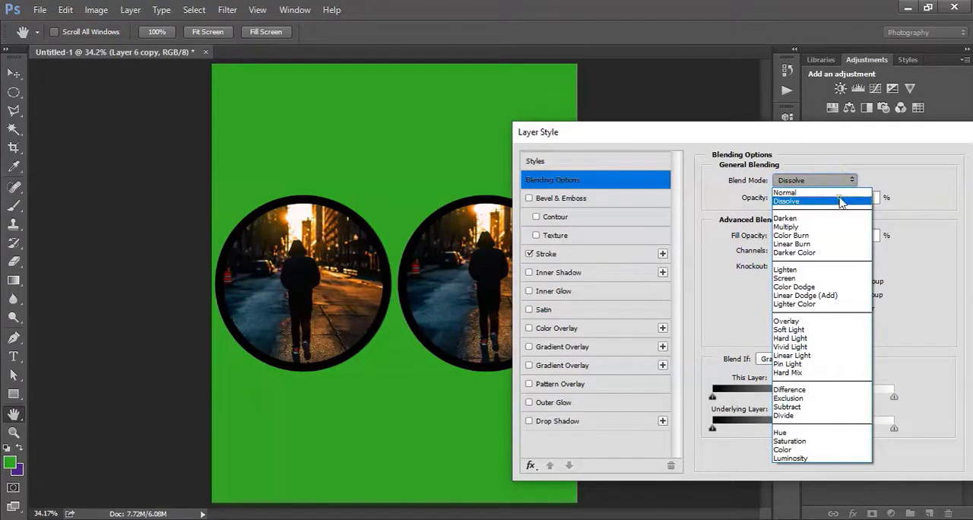
left_click(836, 183)
left_click(836, 182)
left_click(791, 192)
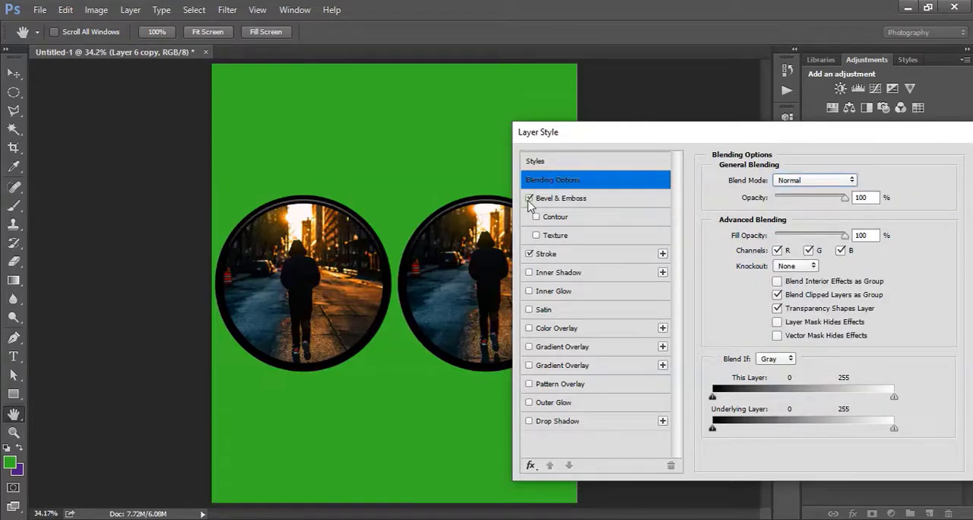
Enable Bevel & Emboss with the Inner Bevel style on the circular photos, and turn off the Stroke effect.
left_click(566, 202)
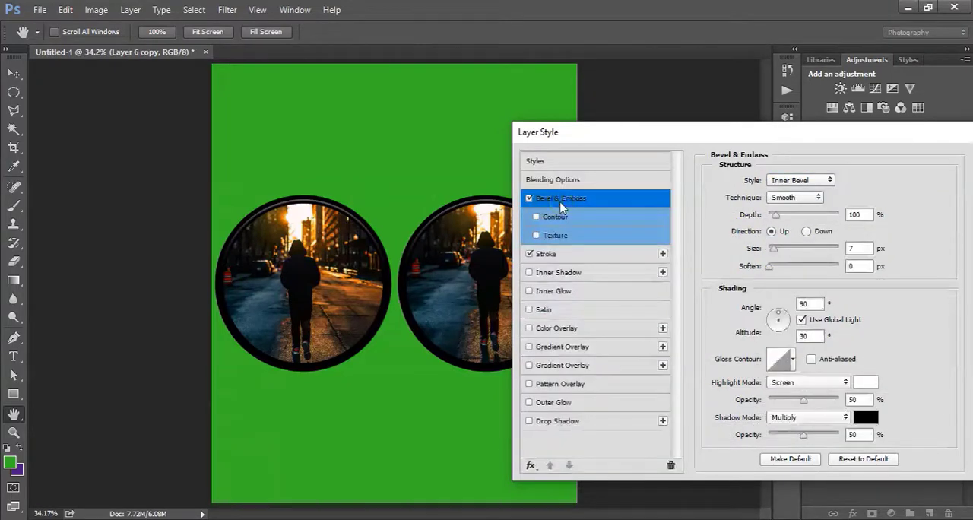
left_click(530, 255)
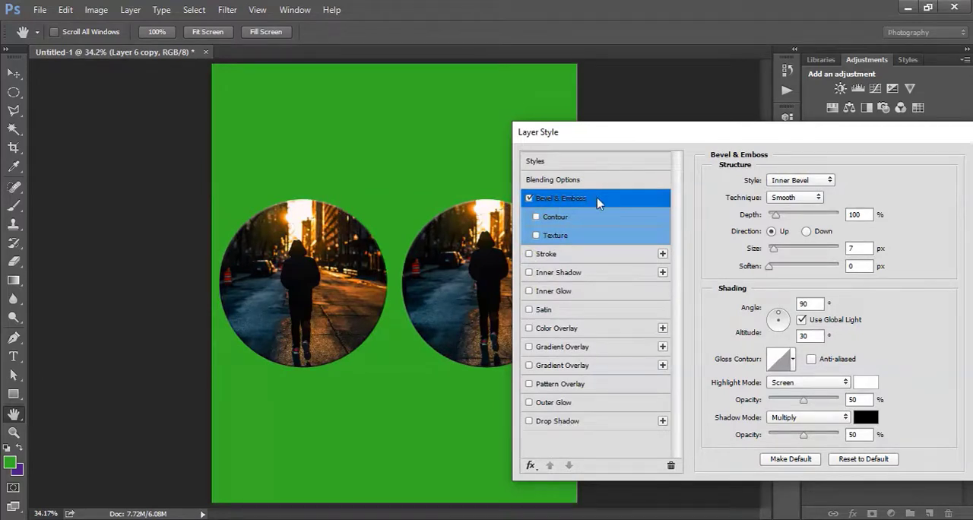
left_click(800, 181)
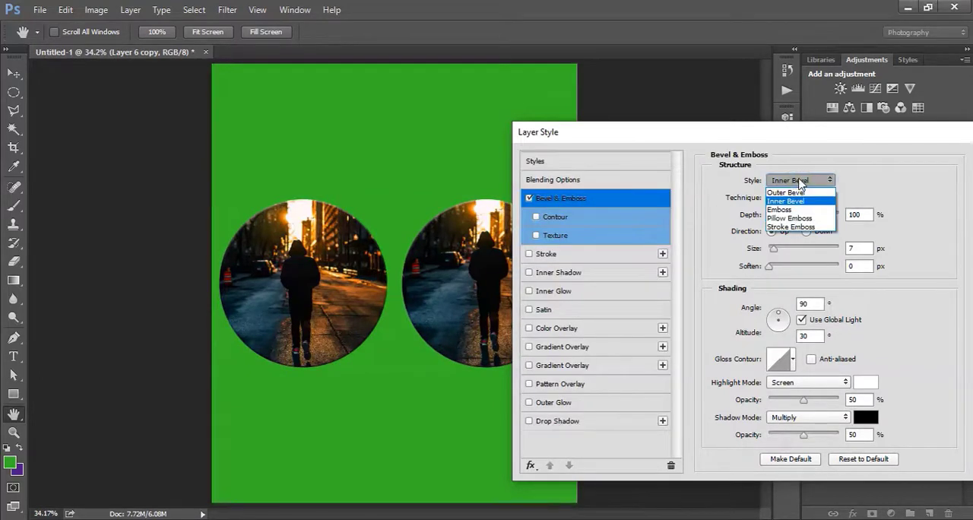
left_click(799, 181)
left_click(799, 181)
left_click(798, 181)
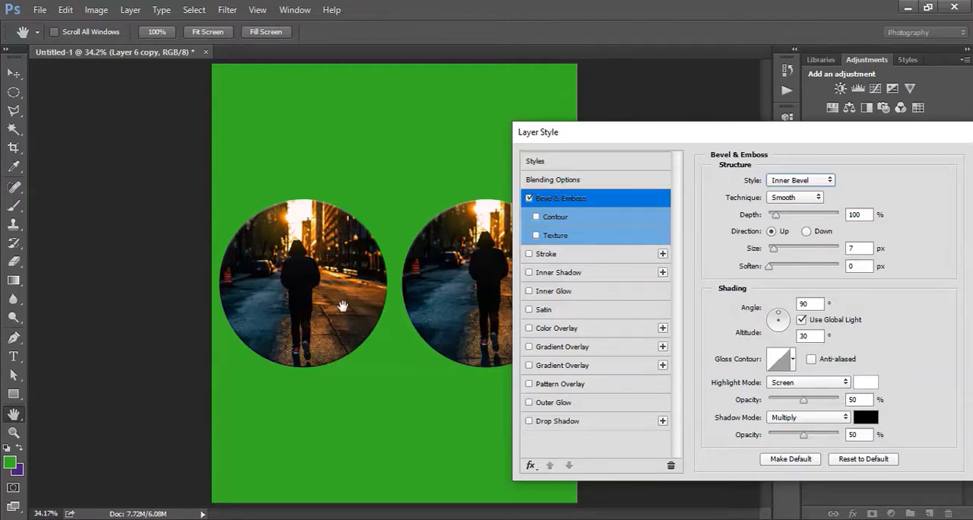
Set the bevel's technique to Chisel Hard and its size to 54 px.
left_click(791, 198)
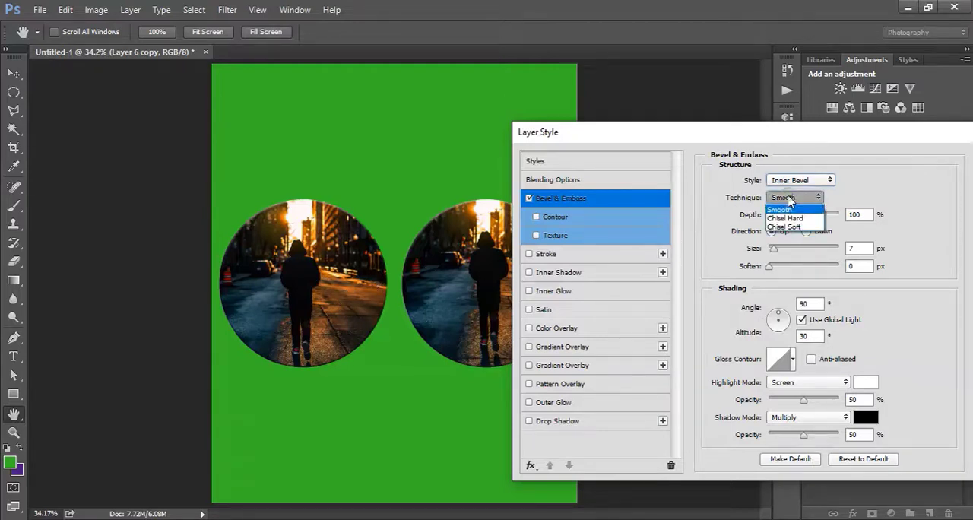
left_click(795, 216)
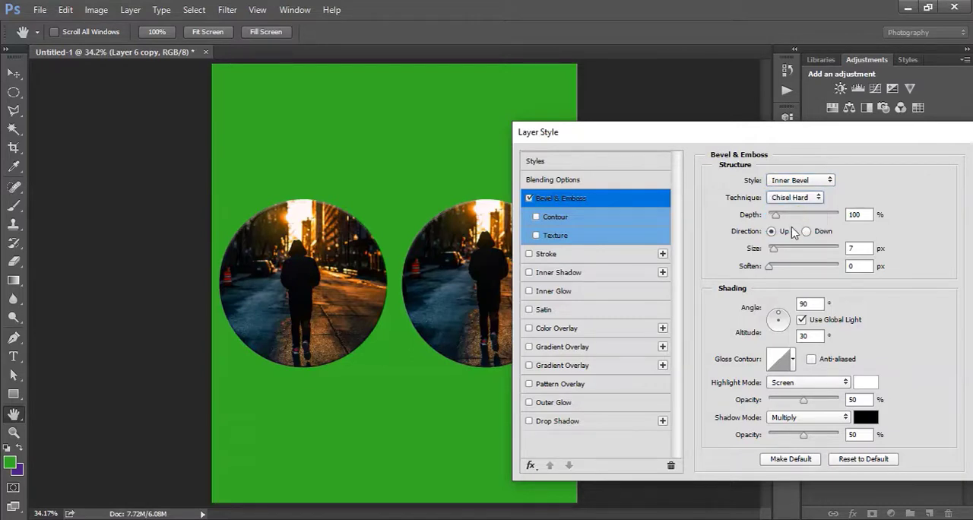
left_click_drag(774, 253, 787, 250)
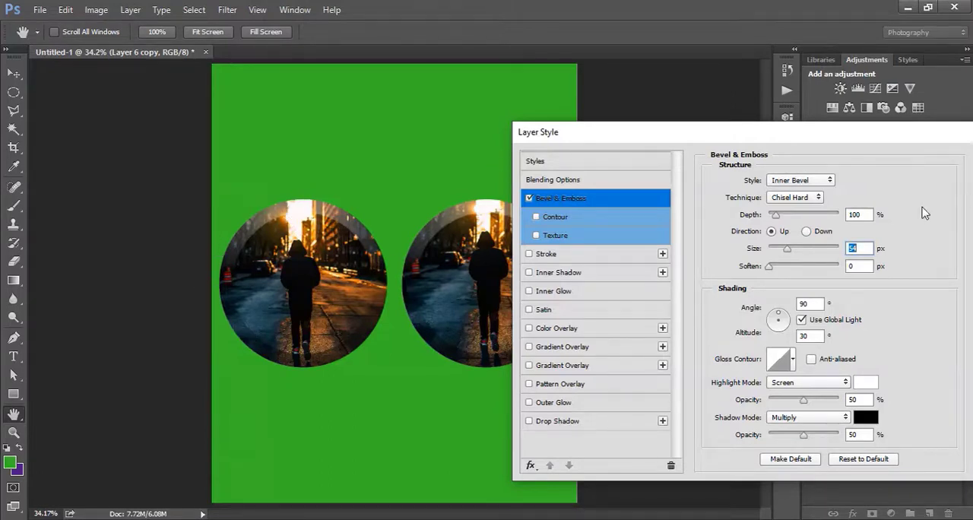
Preview the Outer Bevel, Emboss, Pillow Emboss and Stroke Emboss styles on the circular photos, and return the bevel to Inner Bevel.
left_click(831, 186)
left_click(805, 195)
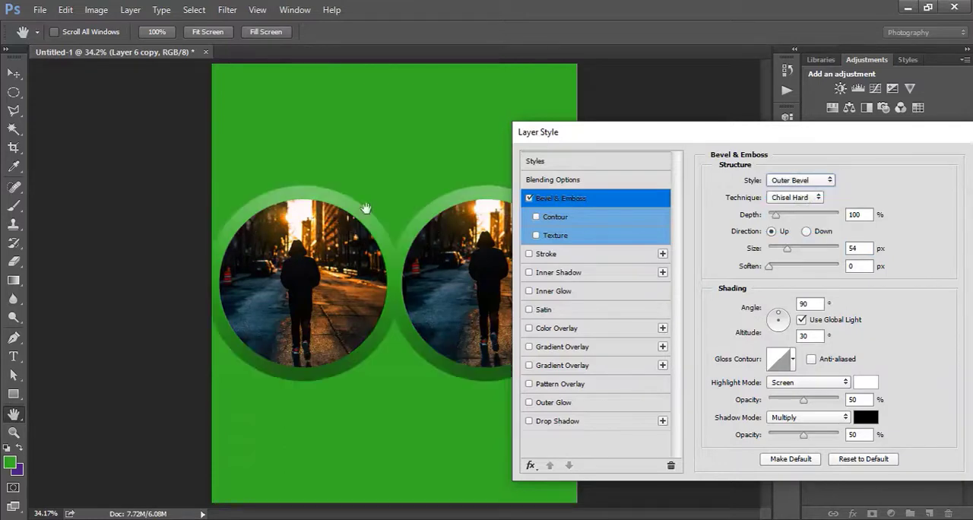
left_click(812, 182)
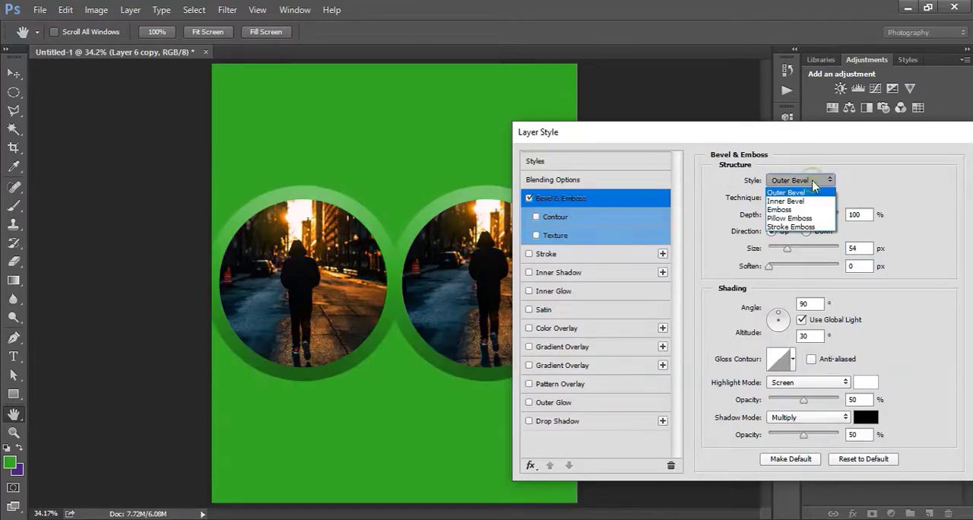
left_click(807, 200)
left_click(808, 179)
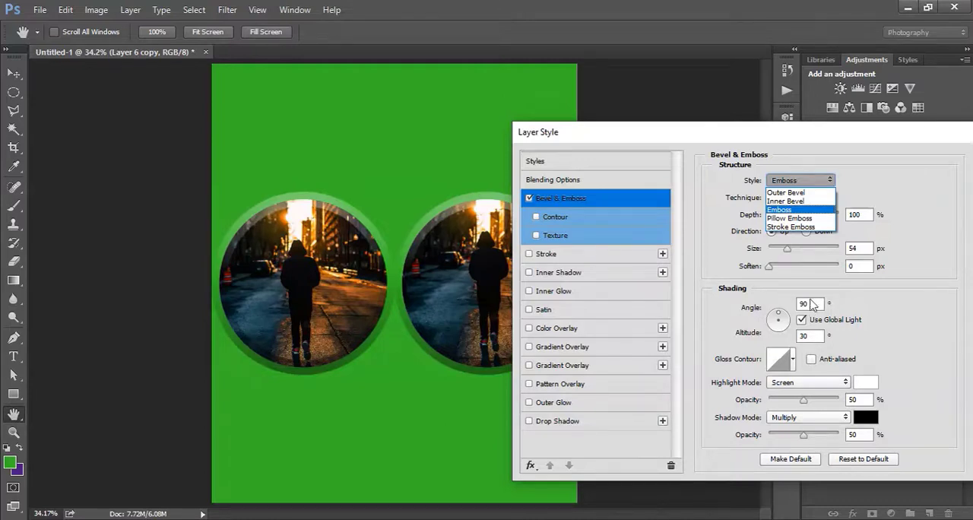
left_click(789, 219)
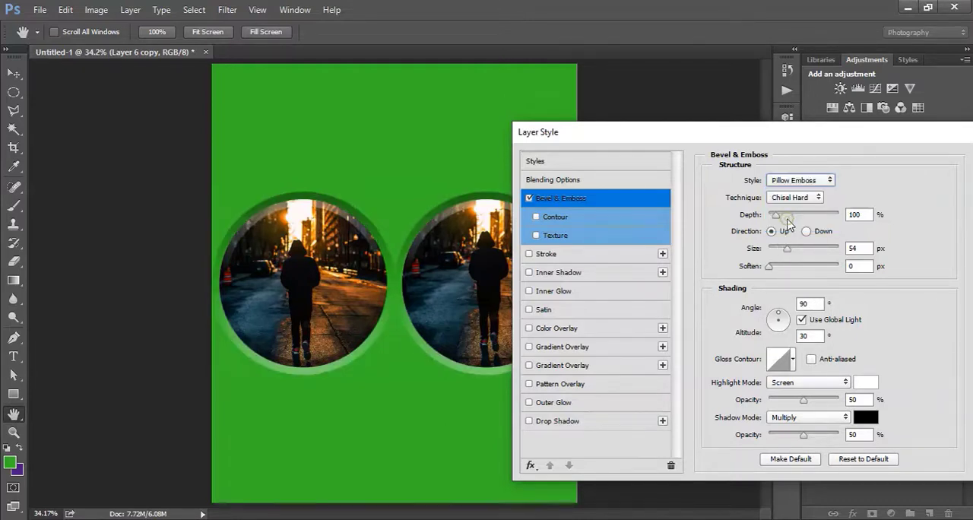
left_click(799, 180)
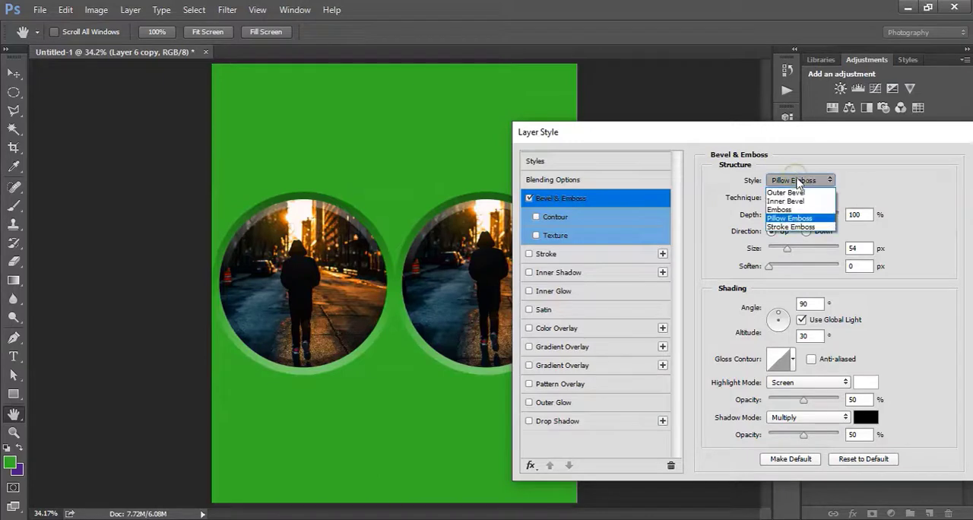
left_click(796, 228)
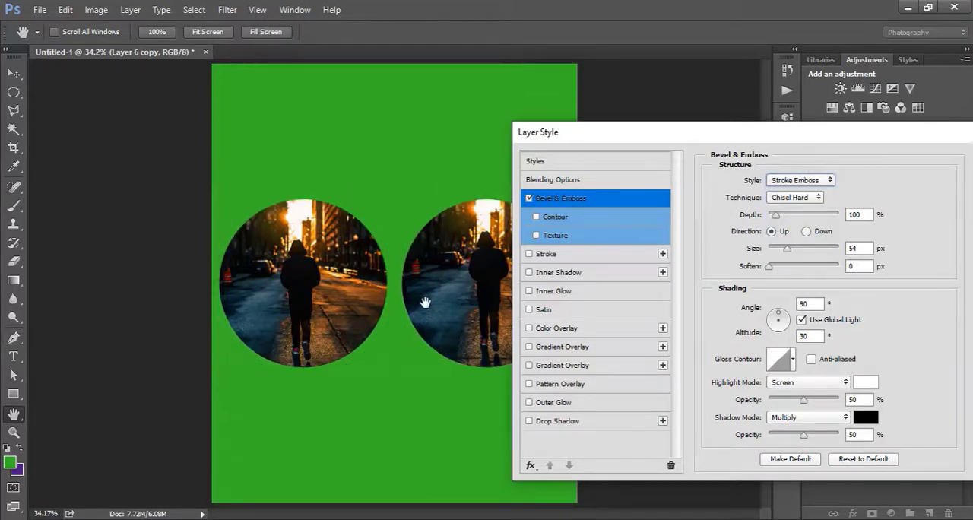
left_click(798, 181)
left_click(791, 188)
left_click(795, 183)
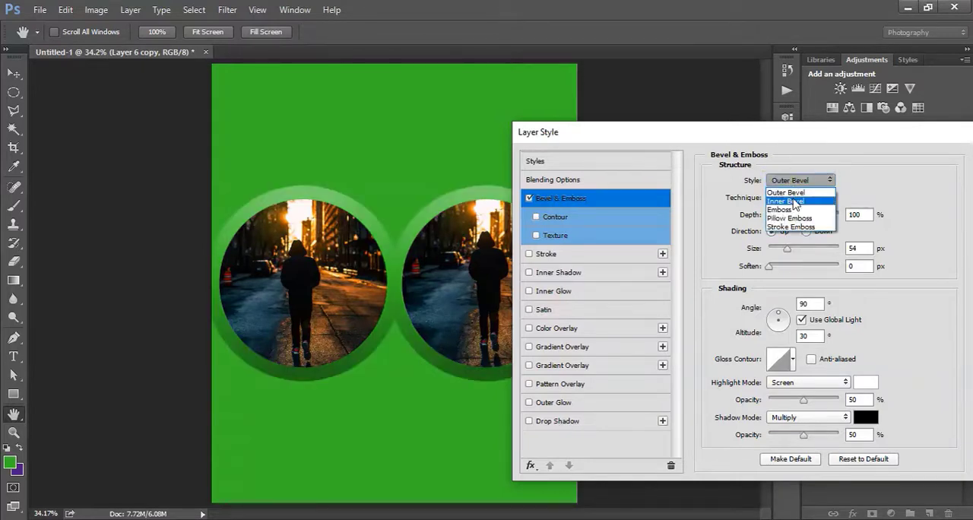
left_click(786, 194)
Try the bevel's depth at 1000%, set it to 399%, and switch the bevel direction to Down.
left_click_drag(776, 215, 858, 222)
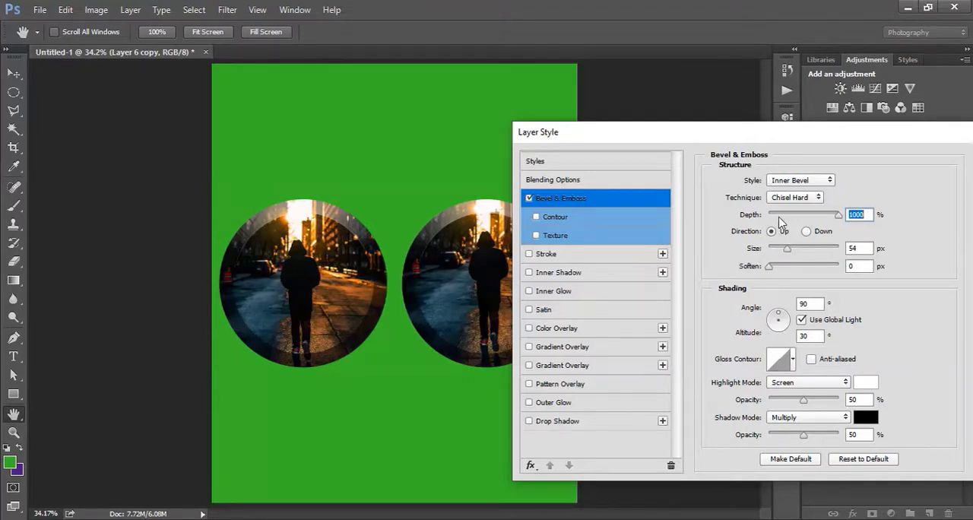
mouse_move(778, 220)
left_mouse_down()
mouse_move(807, 221)
mouse_move(748, 227)
mouse_move(800, 234)
left_mouse_up()
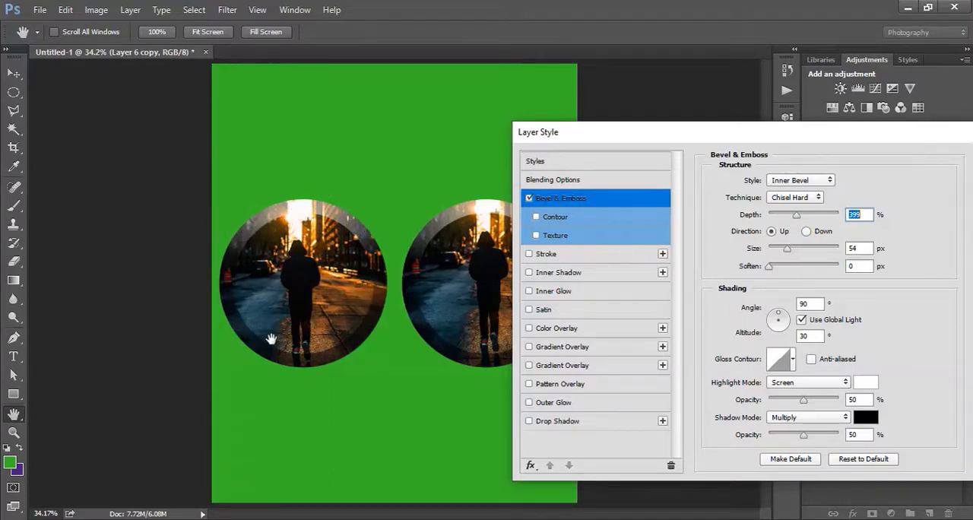
left_click(807, 231)
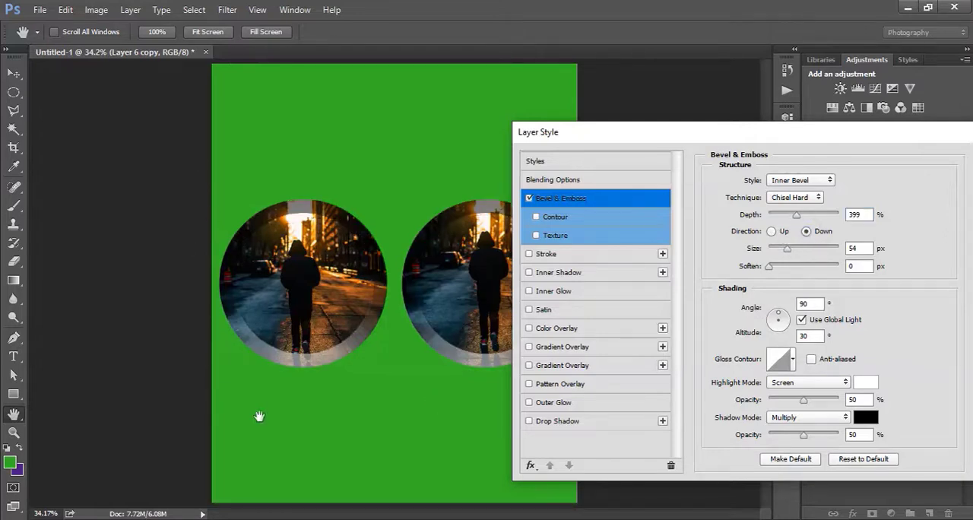
Set the bevel's size to 46 px and its soften value to 8 px.
left_click_drag(787, 250, 868, 290)
left_click(798, 198)
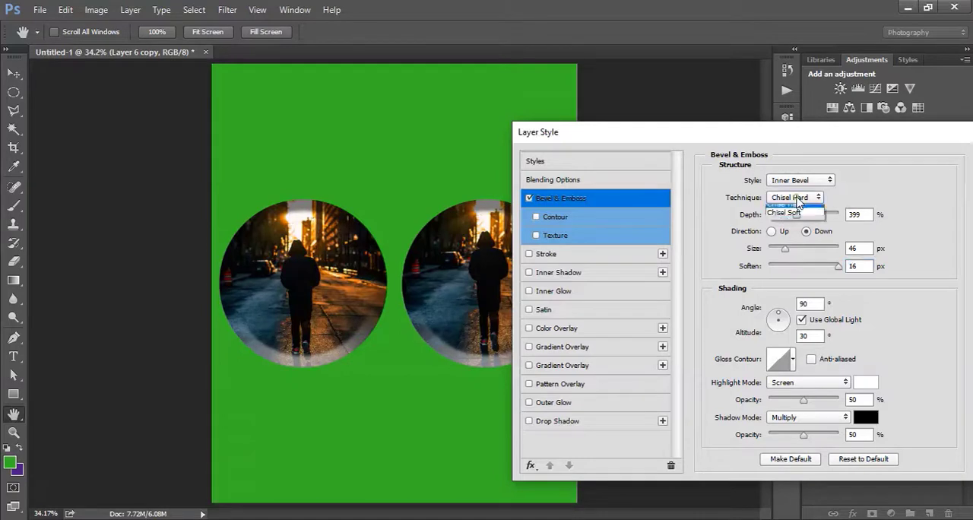
left_click(804, 217)
left_click_drag(838, 267, 803, 267)
Compare the Chisel Hard and Smooth techniques, and set the bevel's technique to Chisel Soft.
left_click(792, 199)
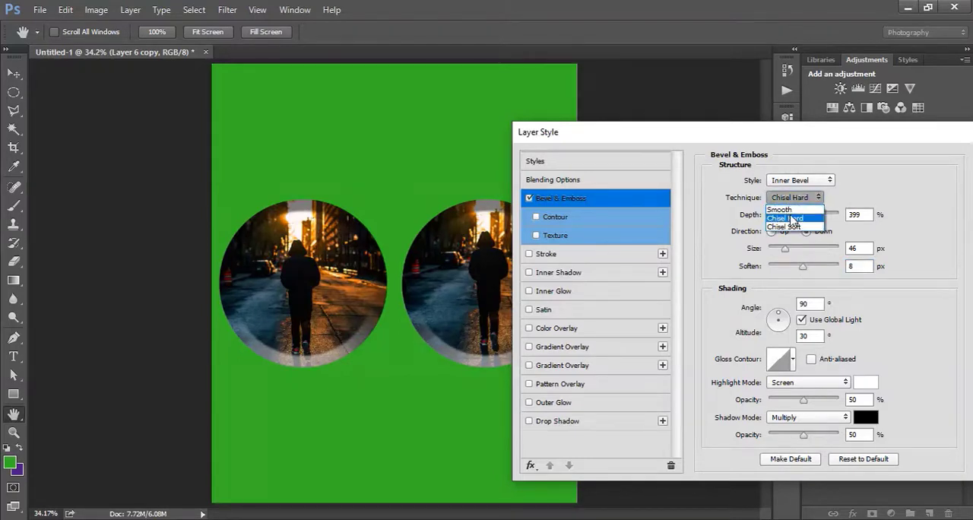
left_click(791, 217)
left_click(783, 199)
left_click(780, 210)
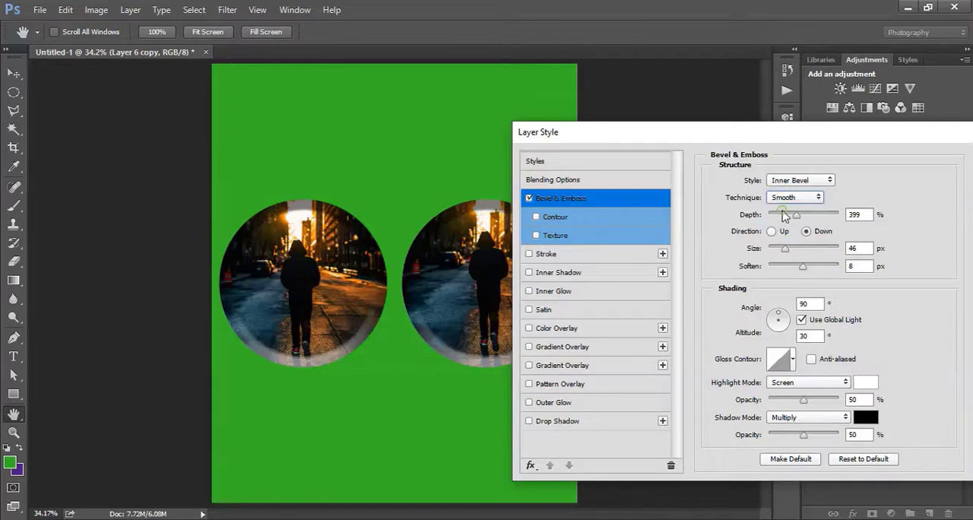
left_click(787, 198)
left_click(791, 226)
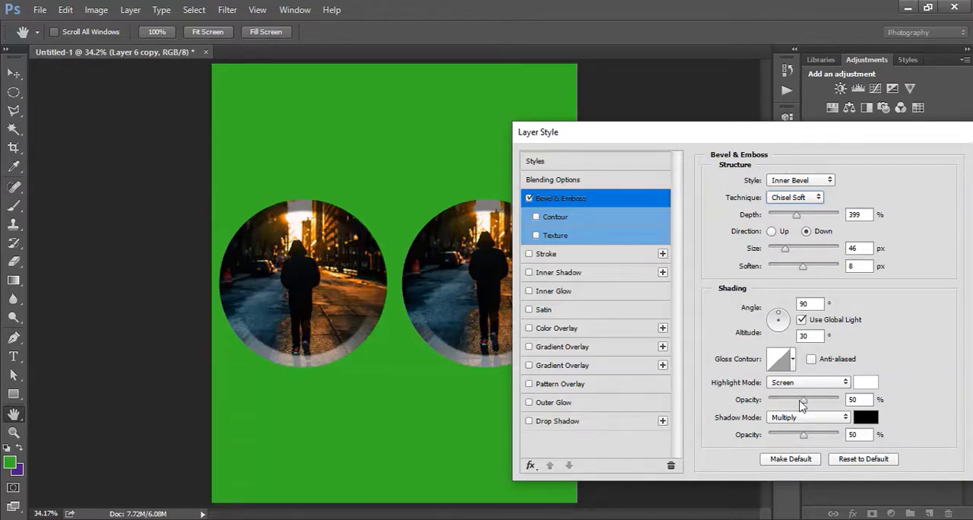
Set the bevel's highlight opacity to 64% and its shadow opacity to 85%, with Screen and Multiply as the blend modes.
mouse_move(803, 401)
left_mouse_down()
mouse_move(853, 411)
mouse_move(800, 402)
left_mouse_up()
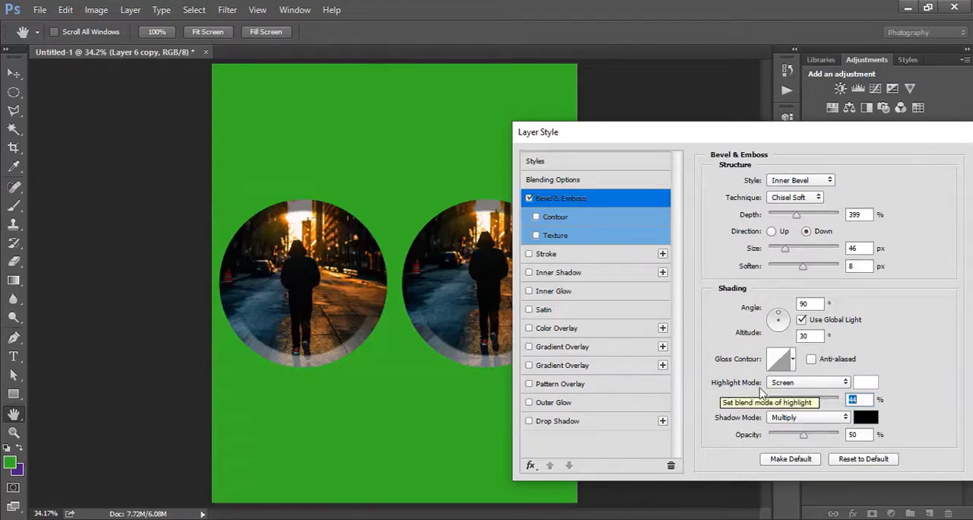
left_click(805, 418)
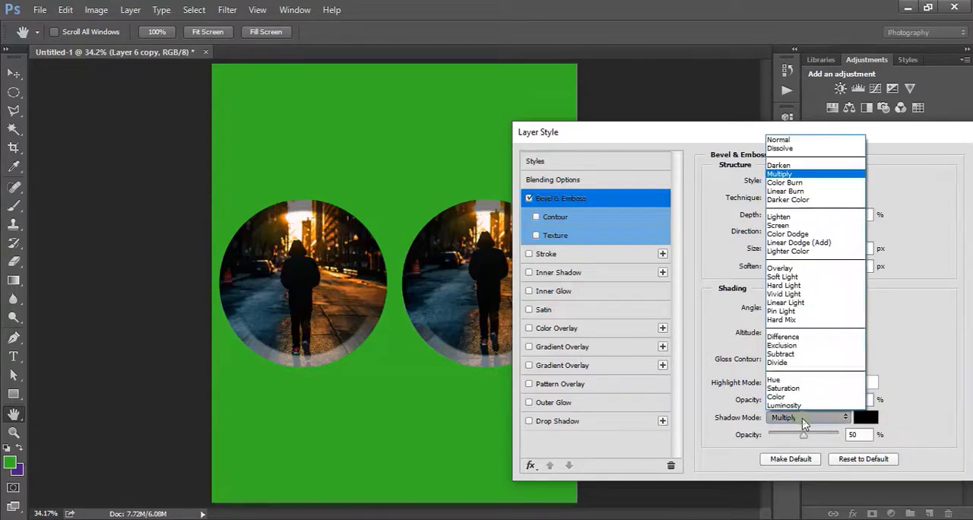
left_click(804, 421)
left_click(804, 384)
left_click(806, 387)
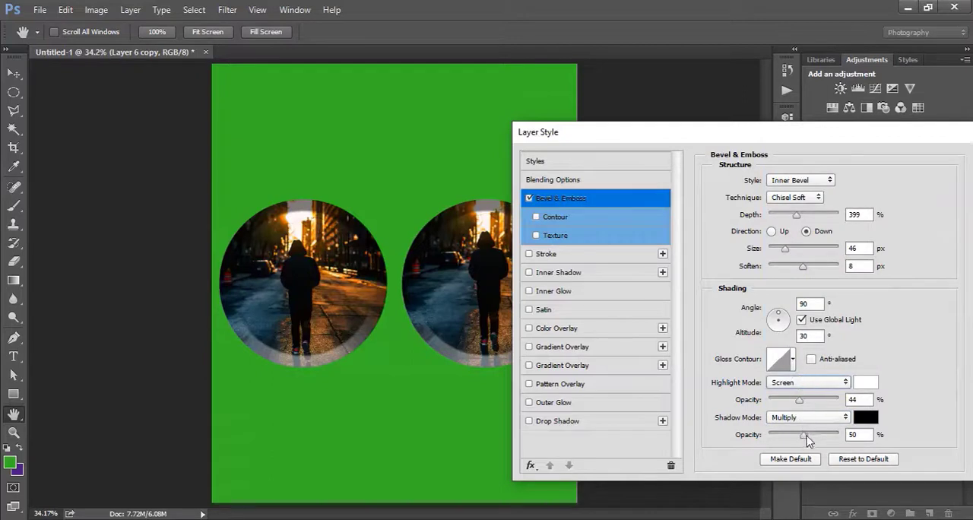
left_click_drag(809, 435, 829, 436)
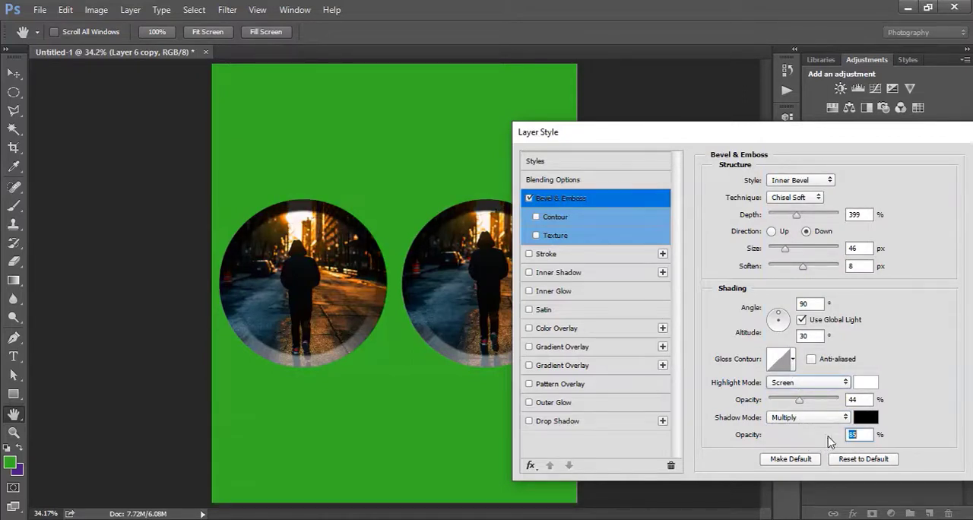
left_click_drag(800, 401, 815, 409)
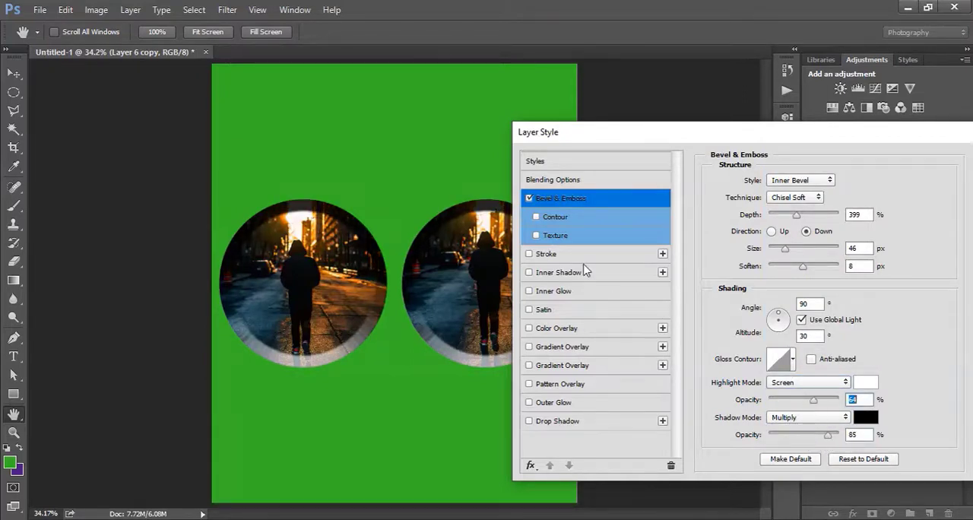
Preview the bevel's Contour and Texture options on the circular photos, and turn both off again.
left_click(543, 222)
left_click(537, 217)
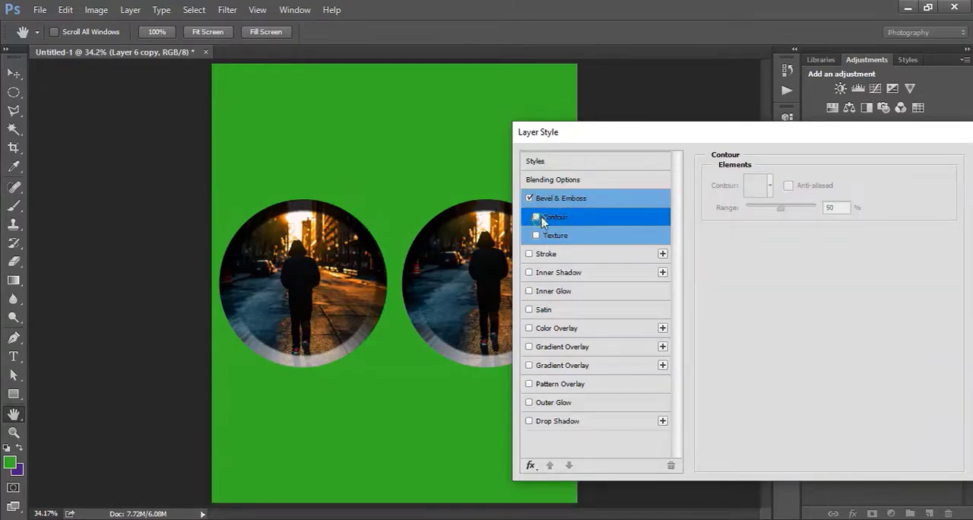
left_click(537, 217)
left_click(537, 218)
left_click(537, 235)
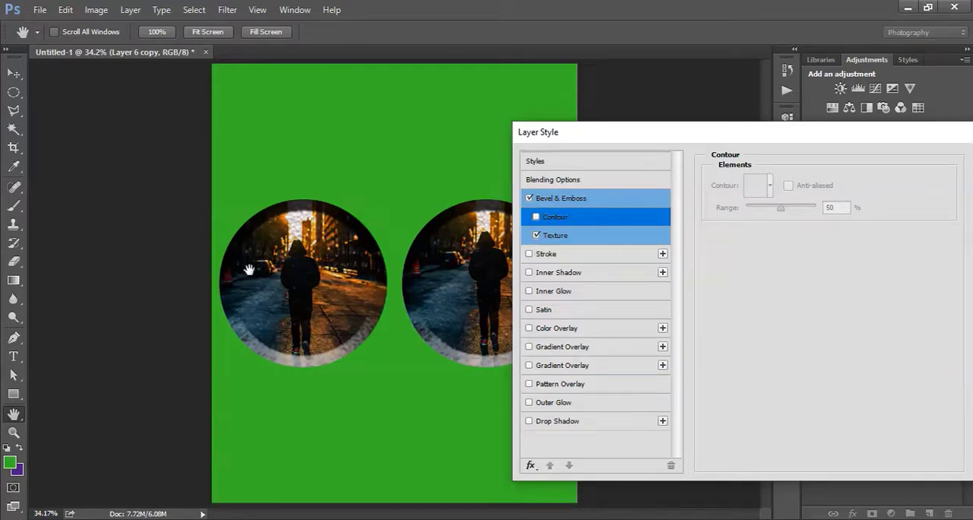
left_click(538, 237)
Enable the Stroke effect on the circular photos with Normal blend mode and 100% opacity.
left_click(529, 254)
left_click(569, 256)
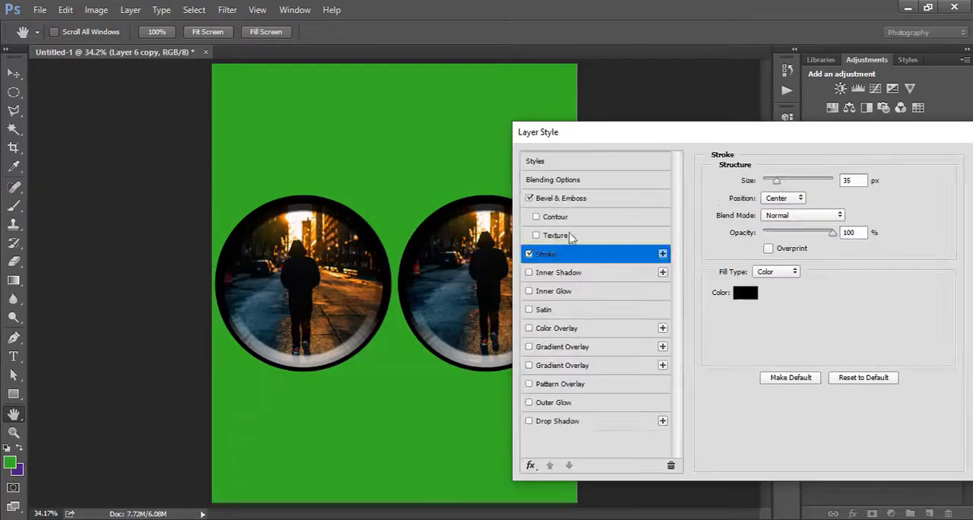
left_click(796, 216)
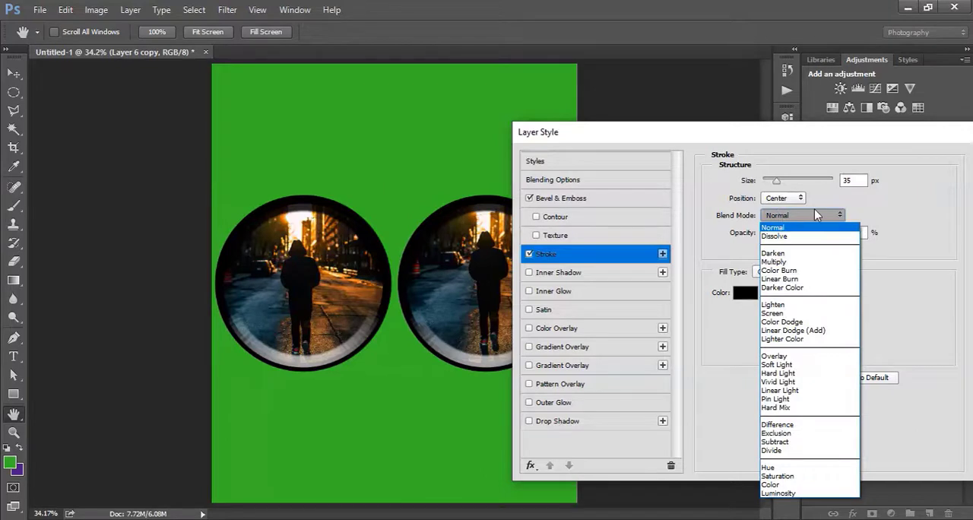
left_click(814, 213)
mouse_move(832, 233)
left_mouse_down()
mouse_move(807, 237)
mouse_move(859, 240)
left_mouse_up()
Set the stroke's fill type to Pattern and turn off Bevel & Emboss.
left_click(778, 279)
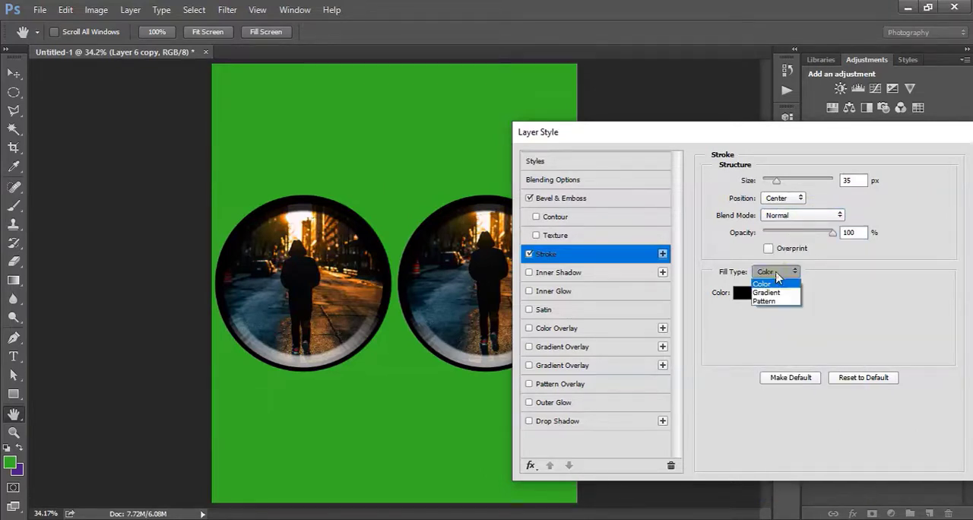
left_click(778, 279)
left_click(778, 278)
left_click(764, 301)
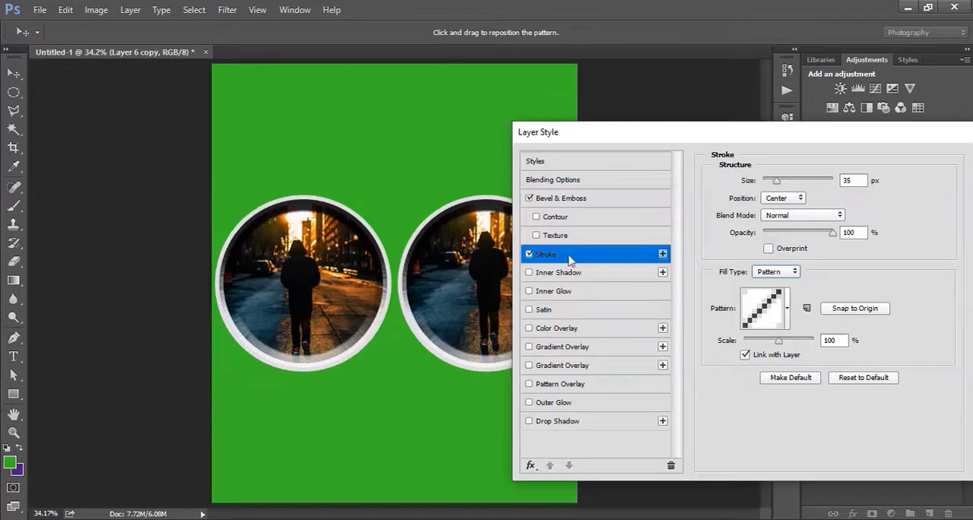
left_click(528, 199)
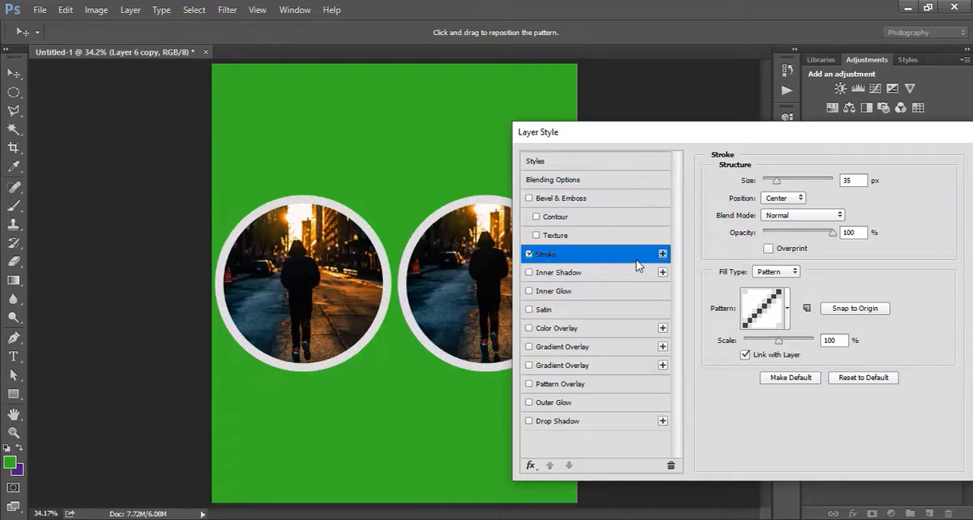
Try the concentric squares pattern on the stroke, and replace it with the yellow speckled pattern.
left_click(786, 321)
left_click(784, 375)
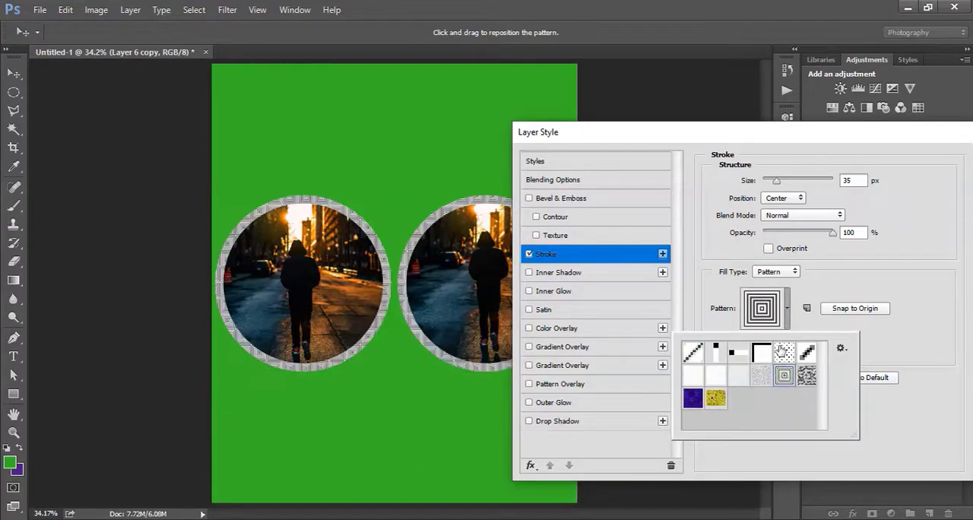
left_click(784, 332)
left_click(787, 317)
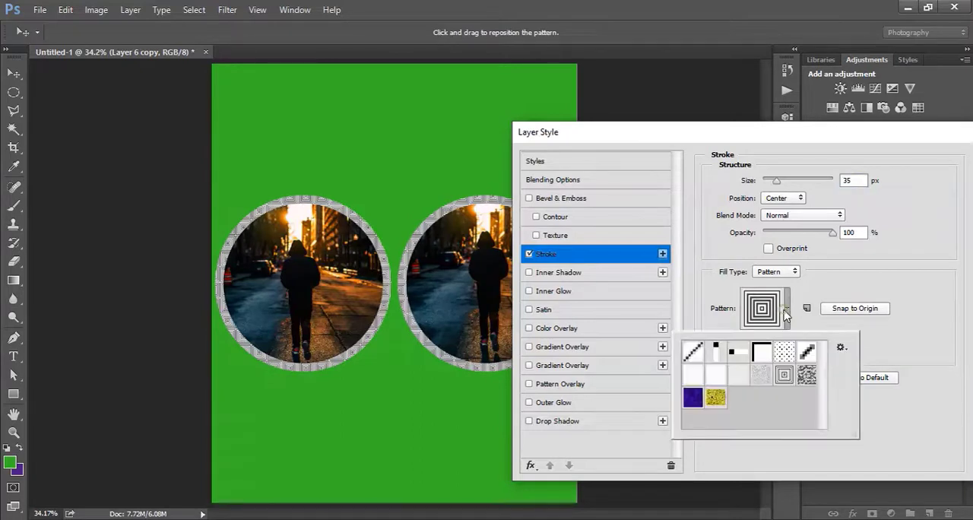
left_click(715, 398)
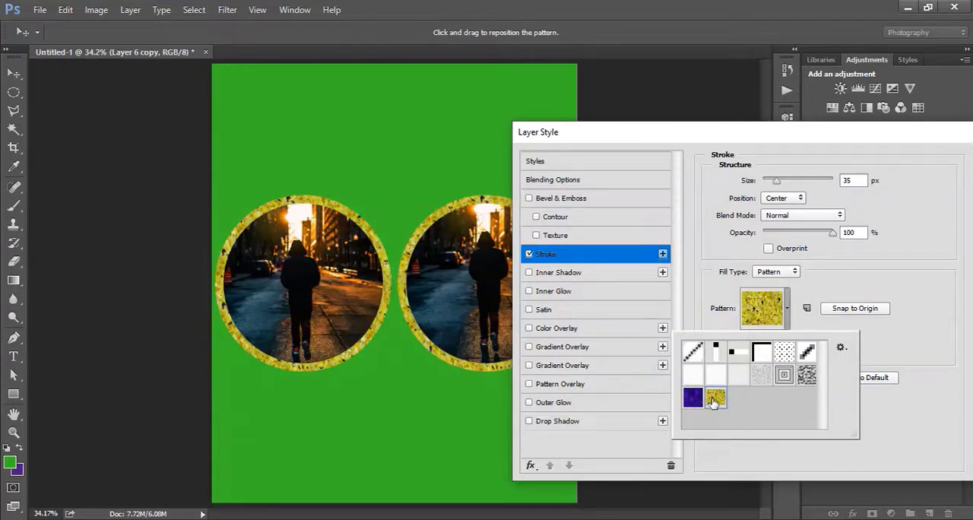
left_click(788, 302)
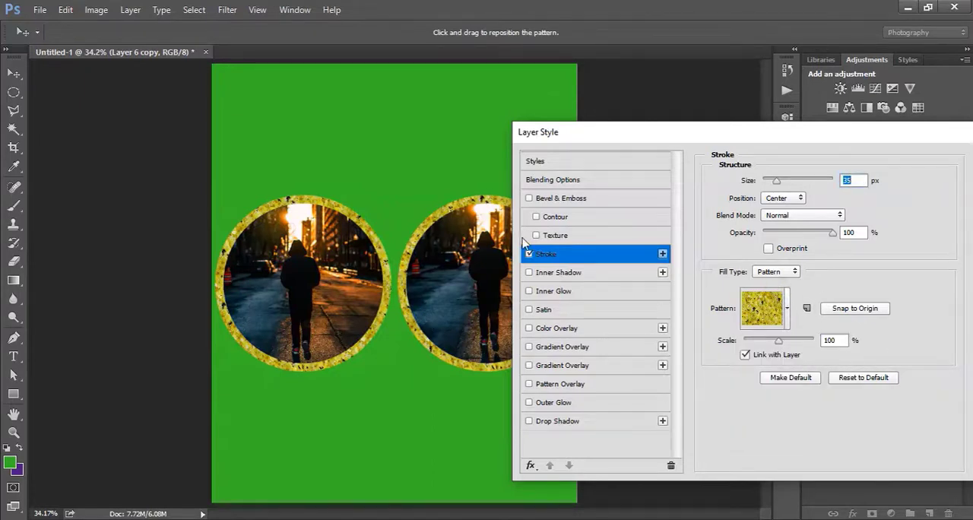
Set the stroke's fill type to Gradient and accept the Gray, White gradient in the Gradient Editor.
left_click(792, 272)
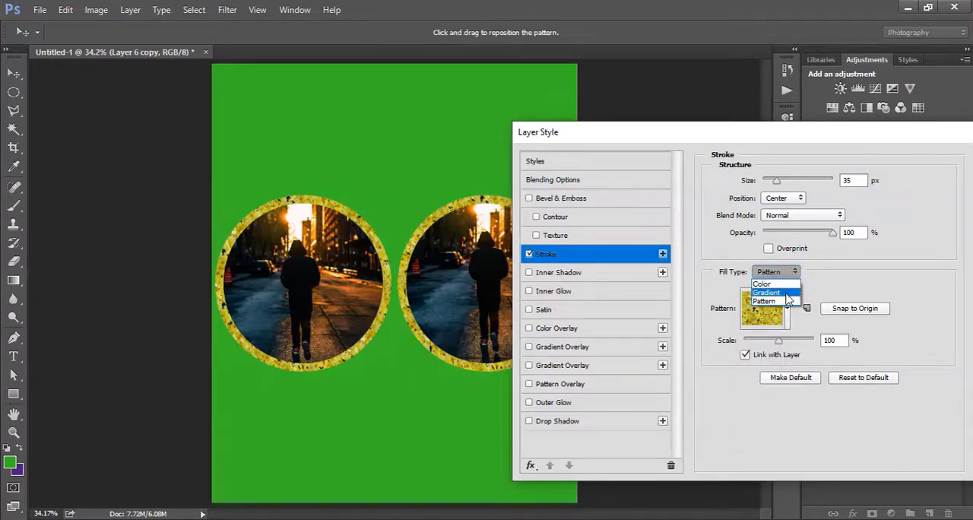
left_click(788, 293)
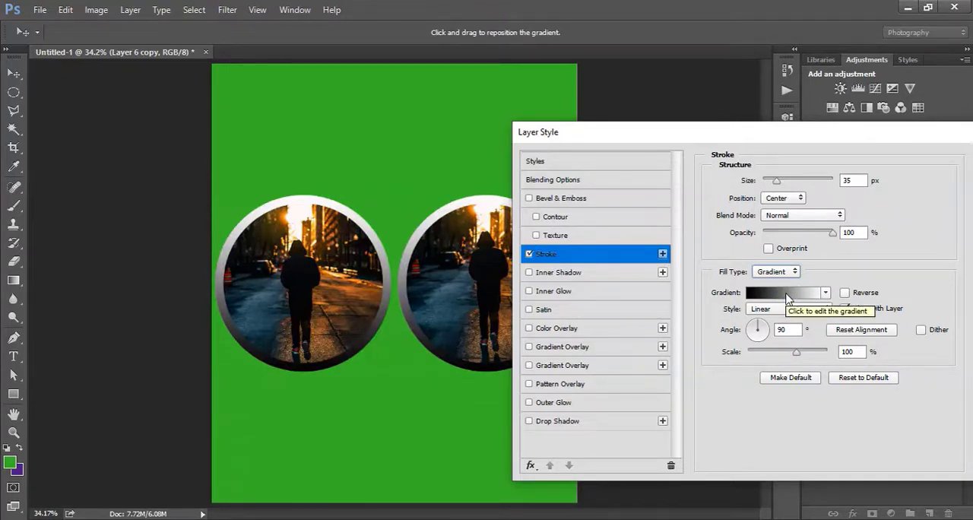
left_click(788, 294)
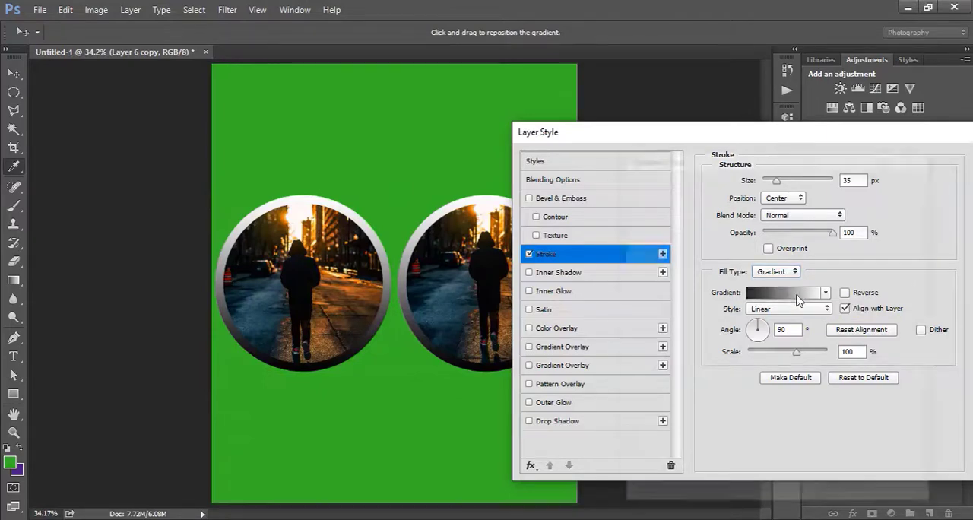
mouse_move(728, 155)
left_mouse_down()
mouse_move(736, 137)
mouse_move(578, 245)
left_mouse_up()
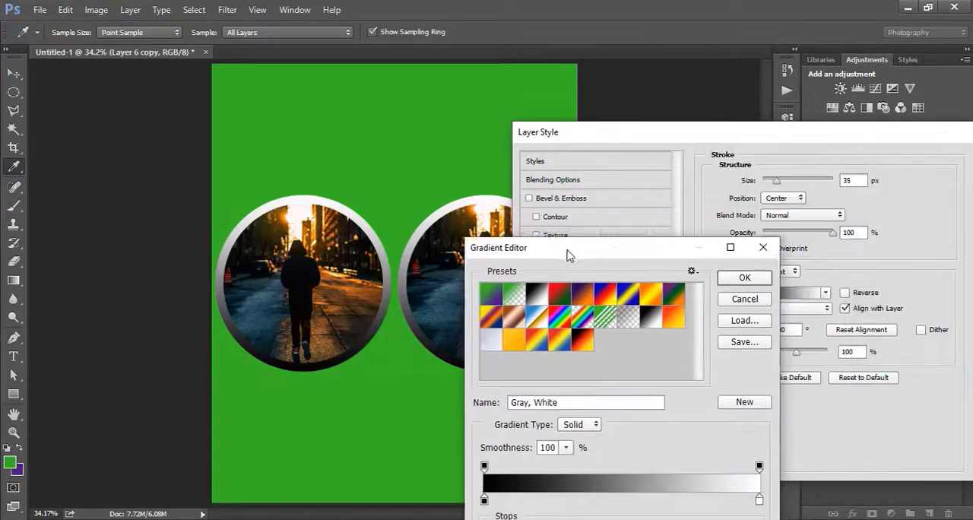
left_click(751, 275)
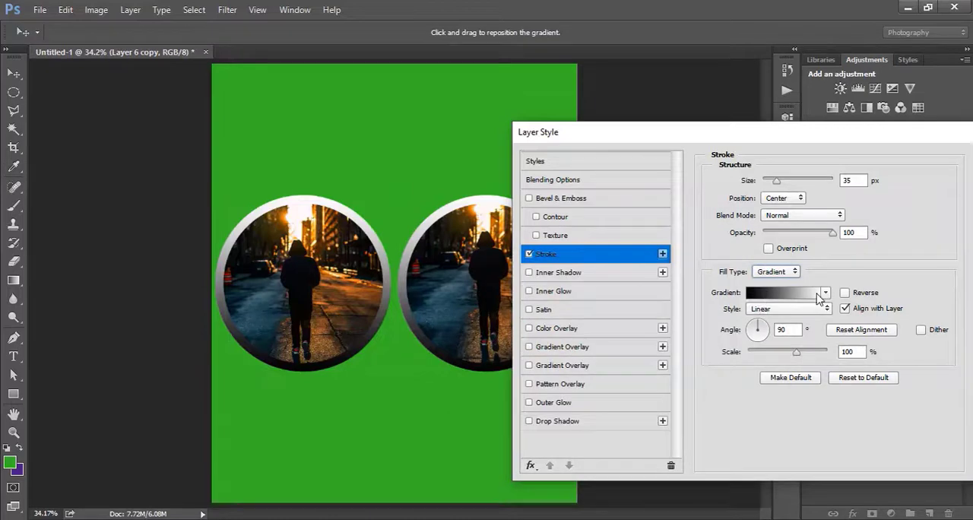
Try the Red, Green and transparent rainbow presets for the stroke gradient, and choose the orange Custom preset.
left_click(820, 295)
left_click_drag(503, 66, 818, 170)
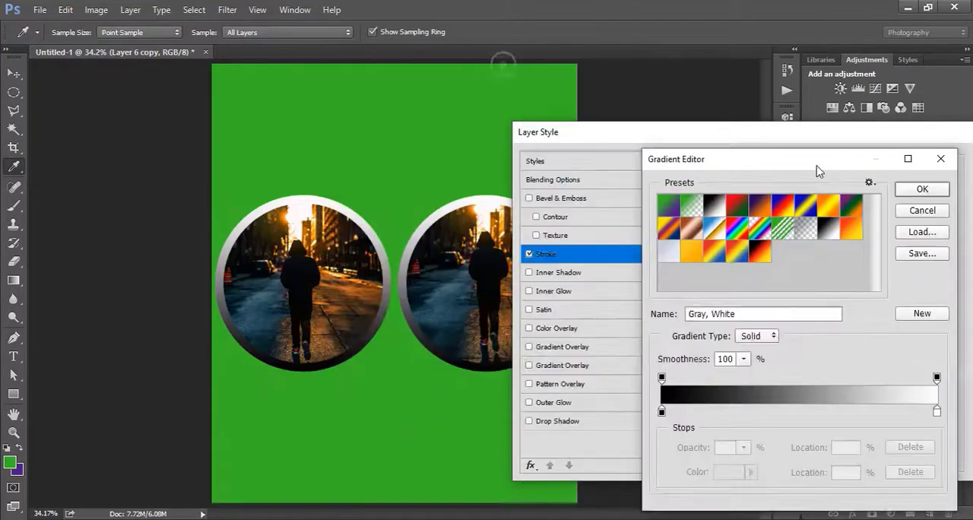
left_click(734, 204)
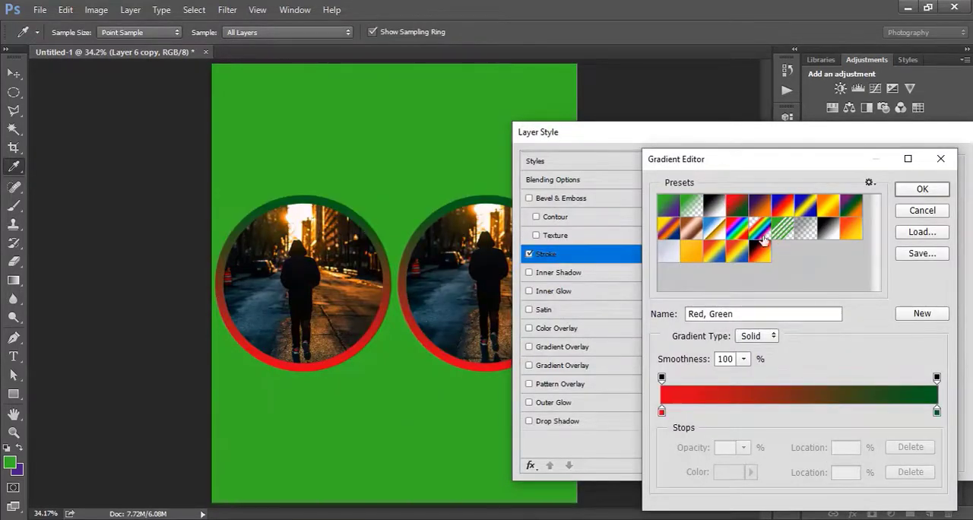
left_click(763, 240)
left_click(687, 259)
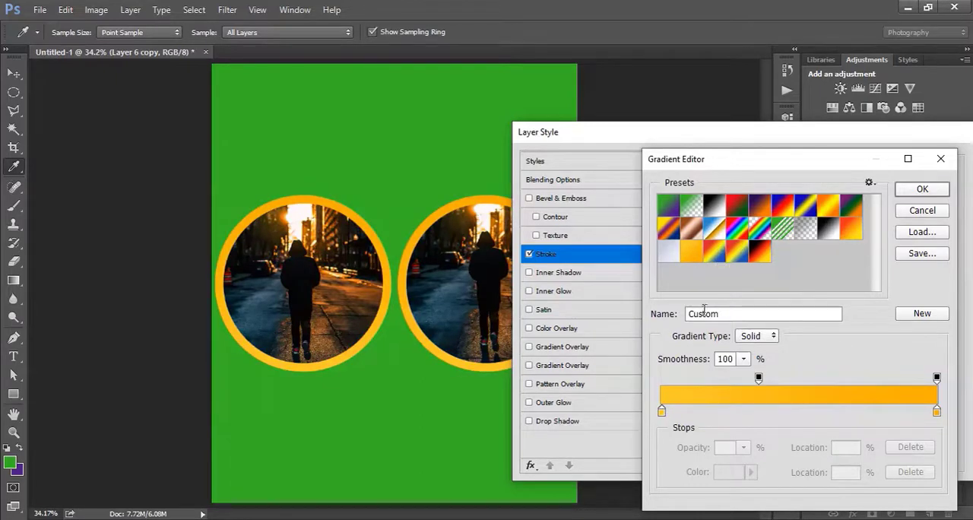
Set the starting color stop of the stroke gradient to dark blue #001d6f.
left_click(661, 411)
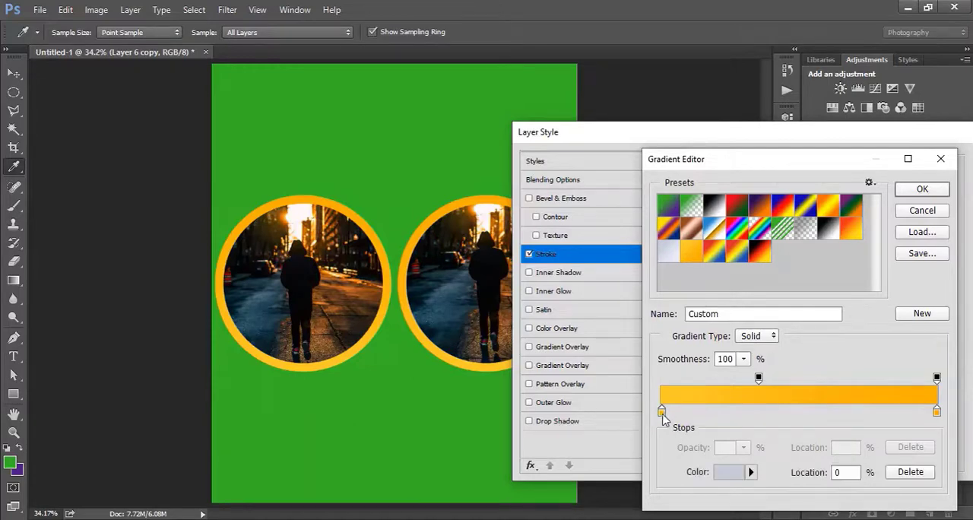
double_click(661, 411)
left_click_drag(582, 272, 654, 351)
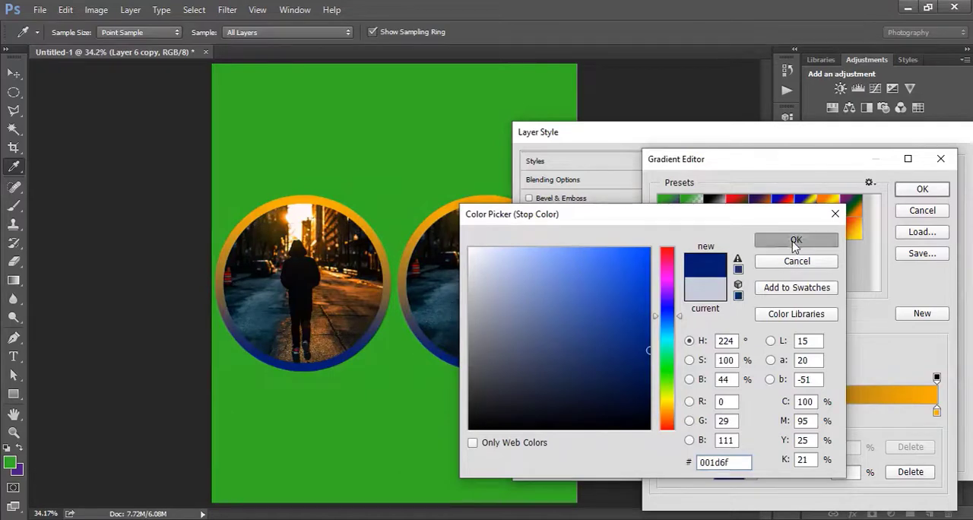
left_click(796, 240)
Set the ending color stop of the stroke gradient to dark golden #c38d12.
left_click(936, 413)
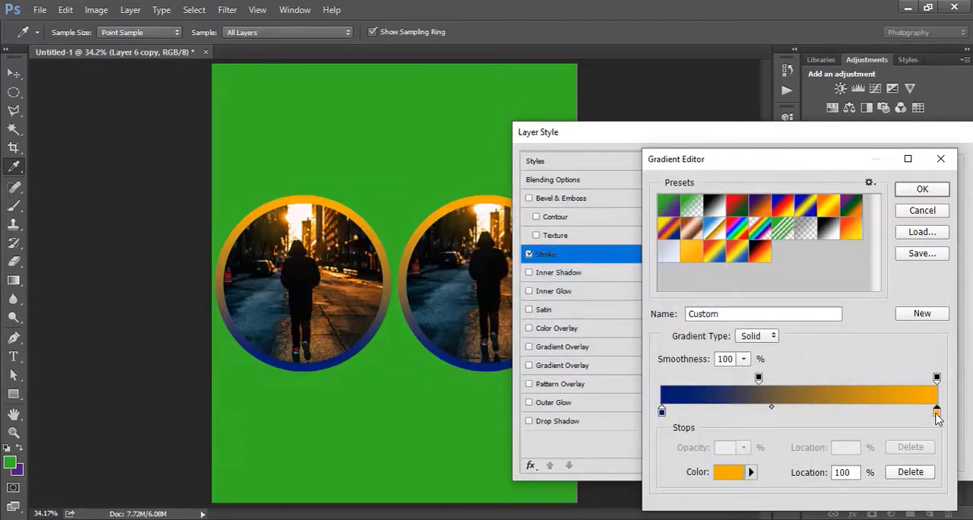
double_click(936, 413)
left_click(606, 324)
mouse_move(606, 324)
left_mouse_down()
mouse_move(609, 351)
mouse_move(586, 256)
mouse_move(649, 278)
mouse_move(633, 290)
left_mouse_up()
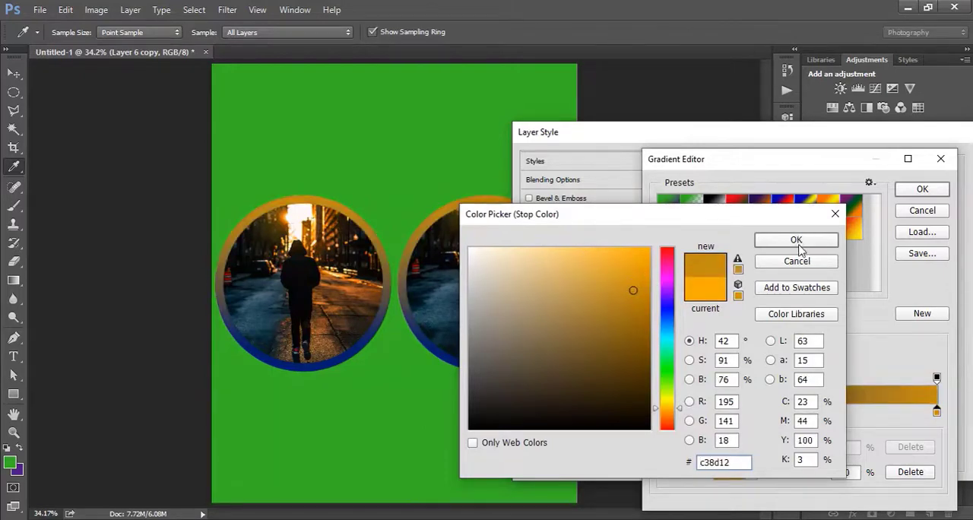
left_click(795, 240)
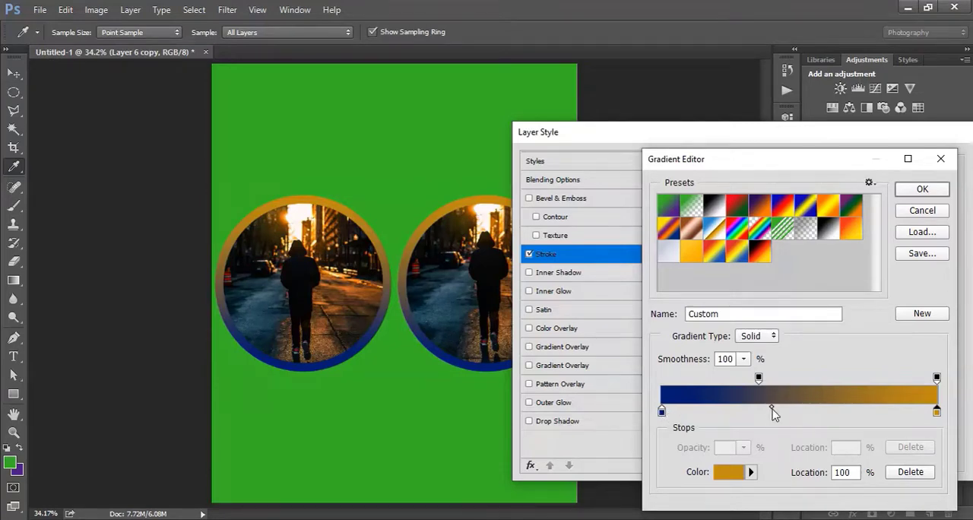
Try the gradient's color midpoint at 82%, move it to 15%, and accept the gradient.
mouse_move(773, 410)
left_mouse_down()
mouse_move(854, 409)
mouse_move(886, 420)
left_mouse_up()
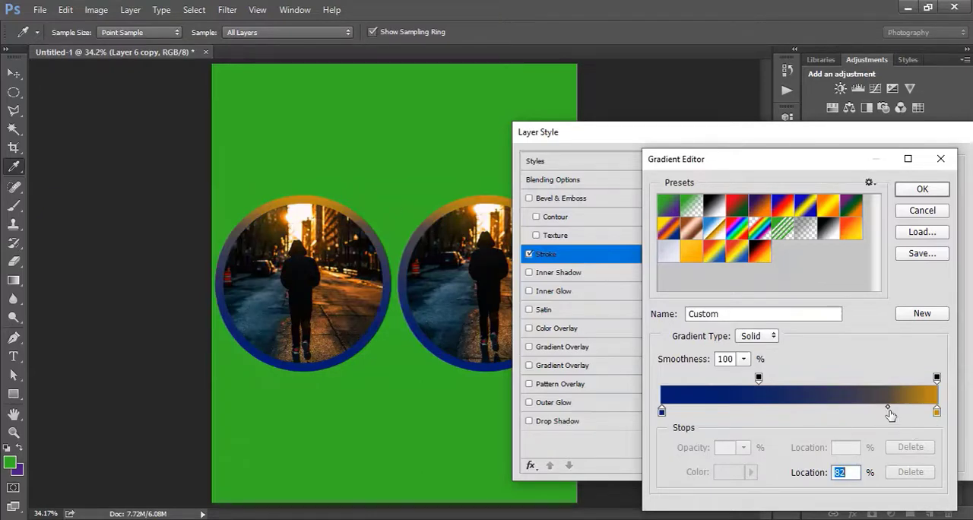
left_click_drag(887, 409, 678, 415)
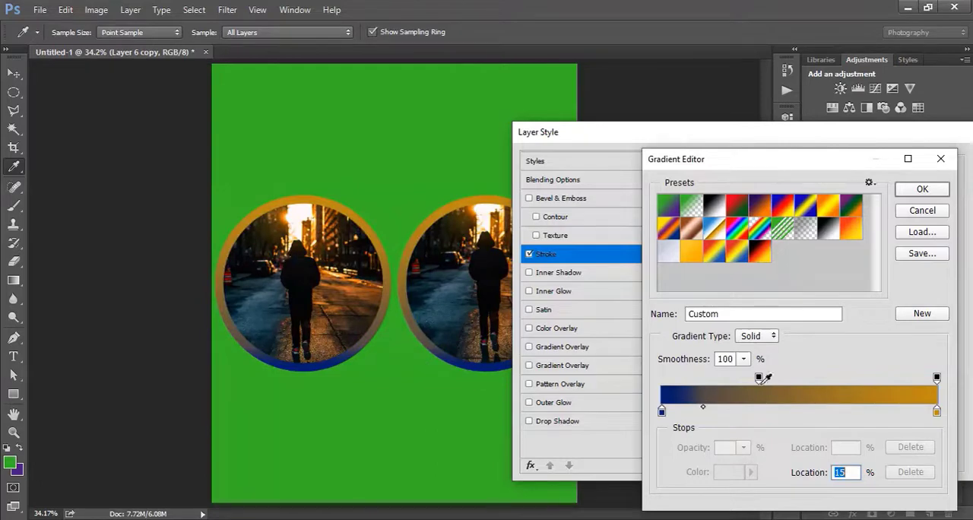
left_click(923, 189)
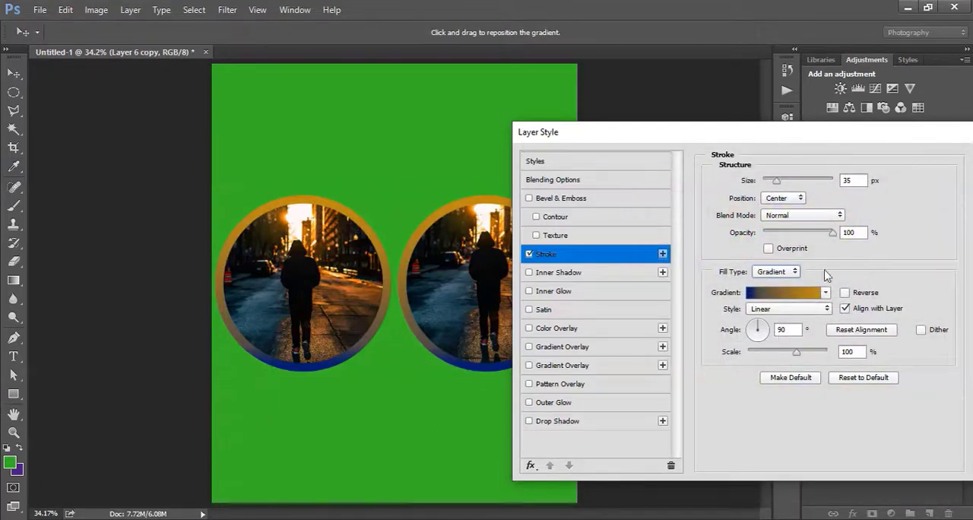
Try the Radial style on the stroke gradient.
left_click(781, 309)
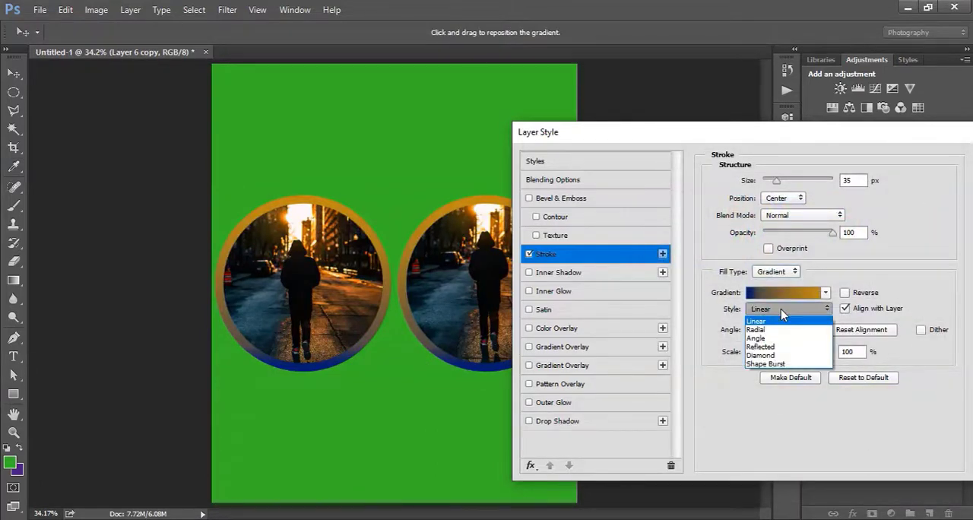
left_click(781, 308)
left_click(784, 310)
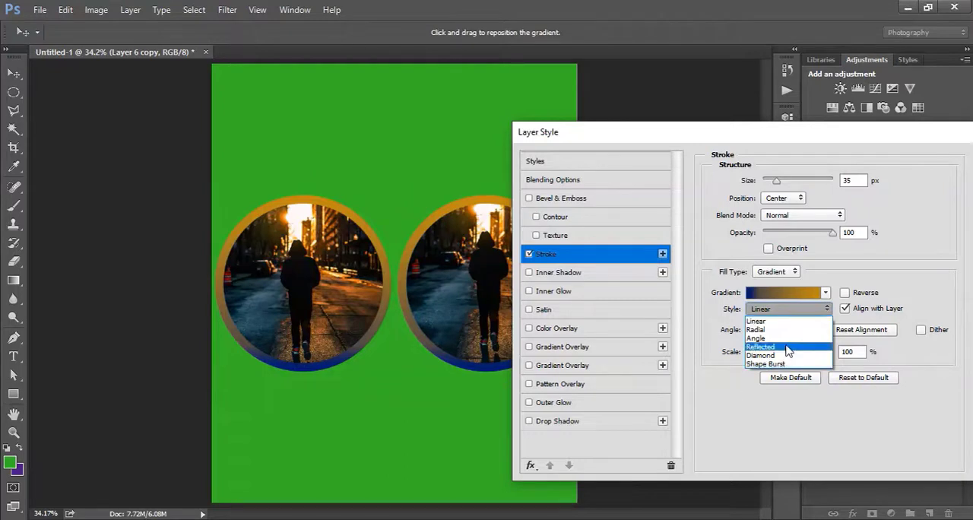
left_click(768, 330)
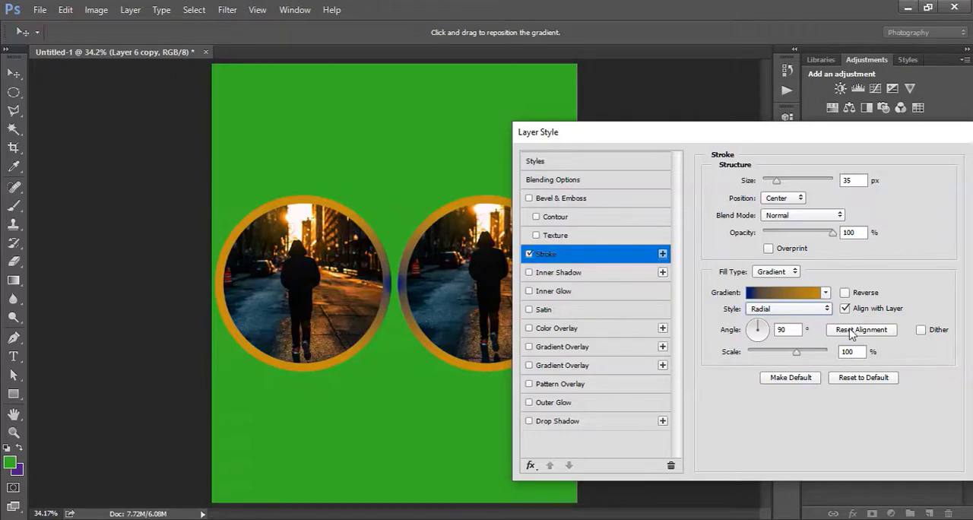
Set the stroke gradient's style to Angle with an angle of -151°.
left_click(821, 310)
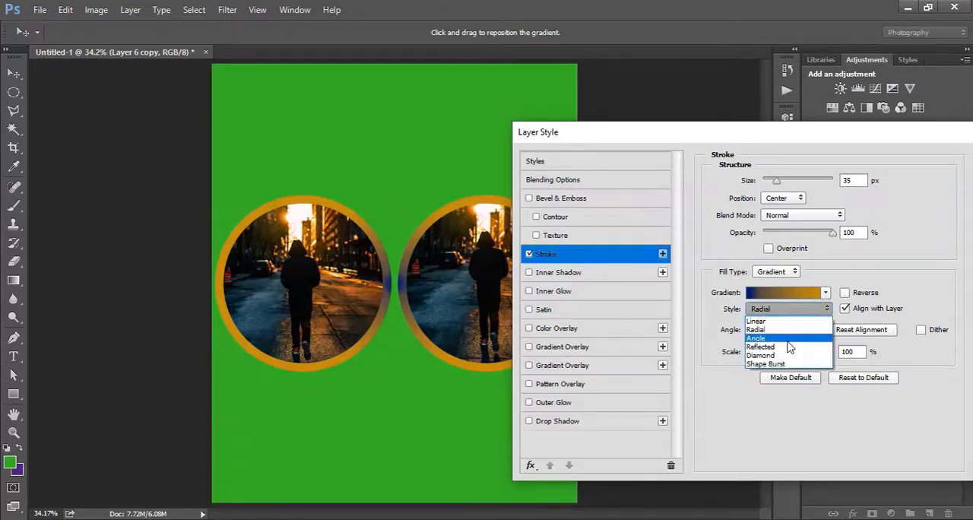
left_click(792, 342)
left_click_drag(763, 332, 748, 343)
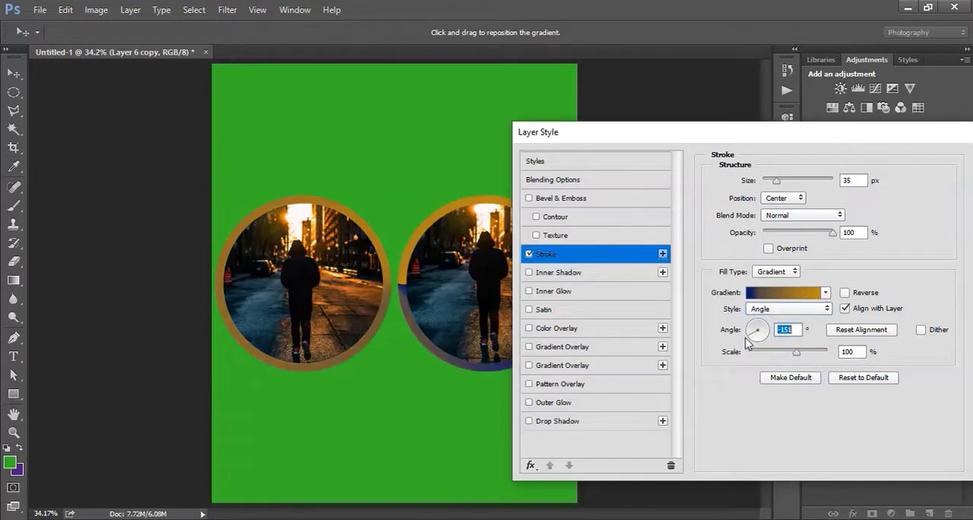
Change the stroke gradient's style to Reflected.
left_click(787, 310)
left_click(783, 351)
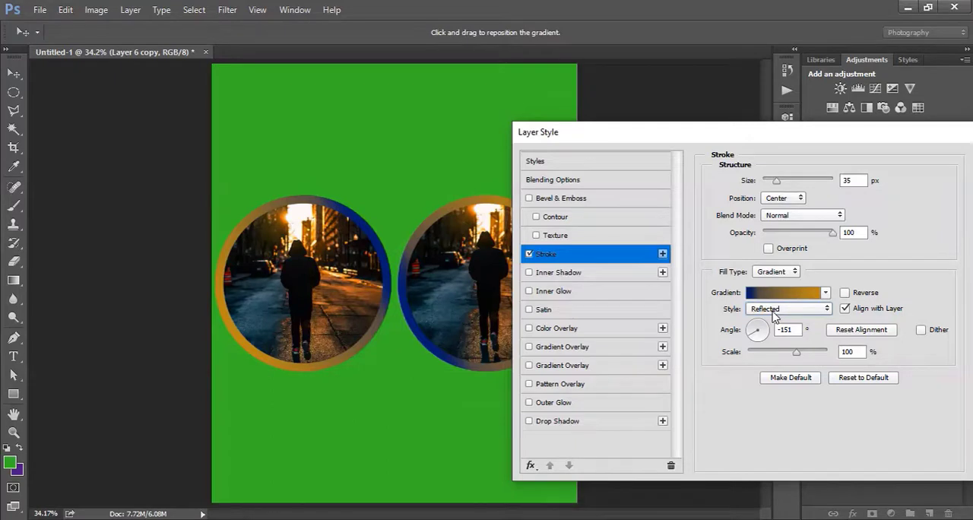
left_click(816, 308)
left_click(813, 308)
Turn off the Stroke effect and enable Inner Shadow at 100% opacity on the circular photos.
left_click(530, 254)
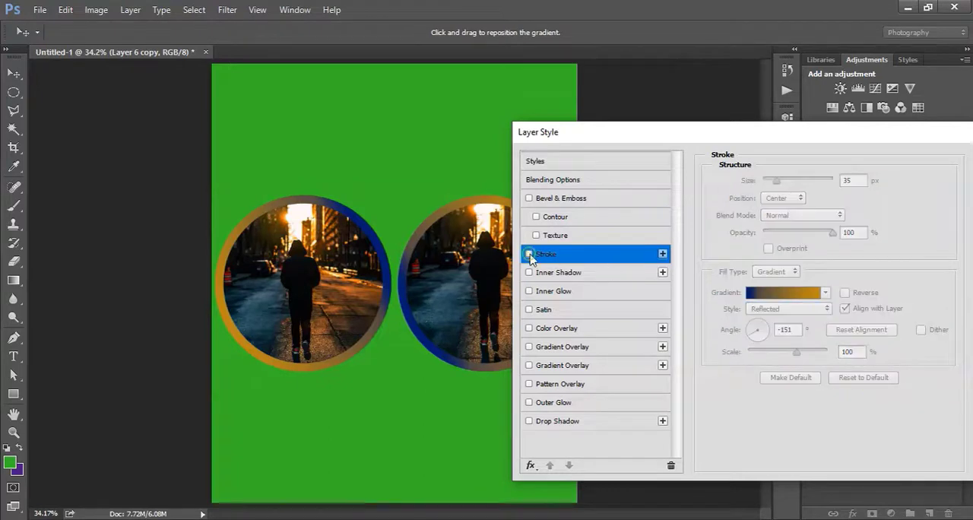
left_click(529, 273)
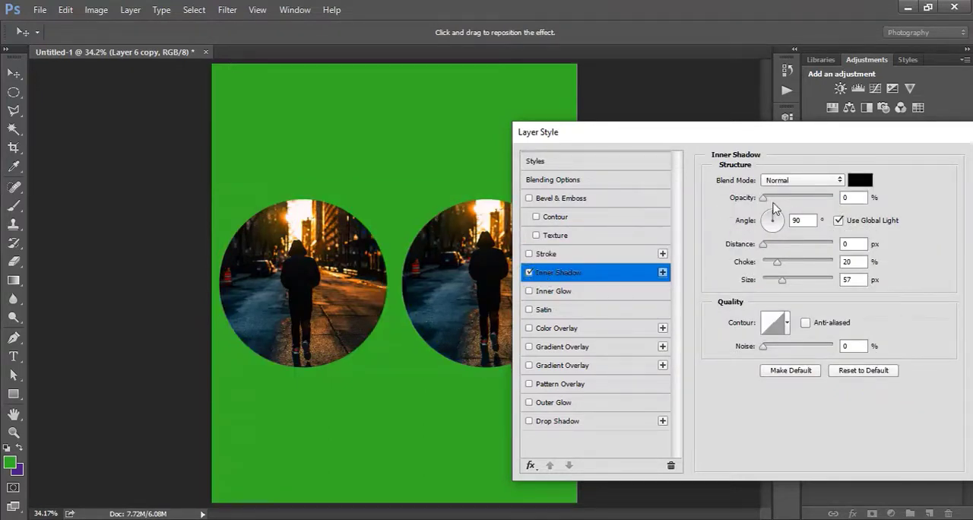
left_click_drag(764, 198, 834, 197)
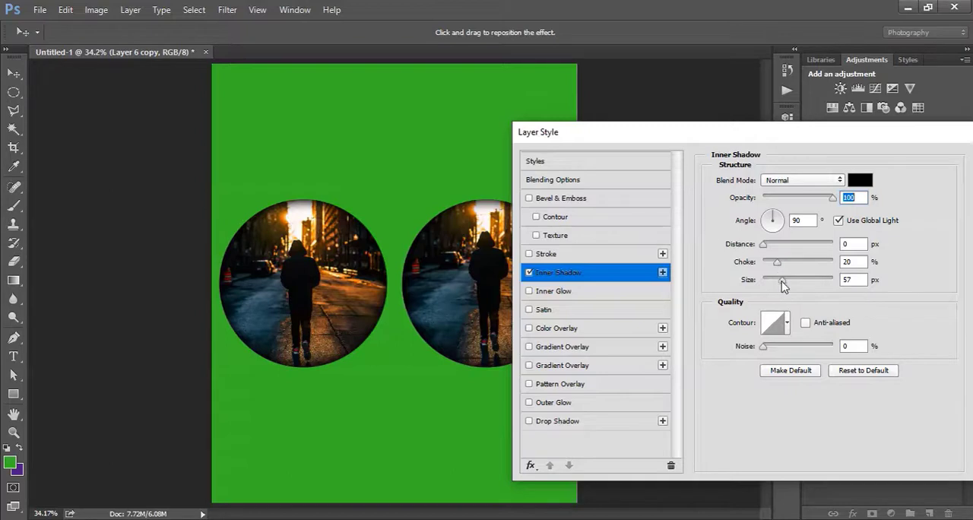
Set the inner shadow's size to 177 px, choke 8%, distance 73 px and angle 178°, and turn the effect off.
left_click_drag(785, 285, 770, 270)
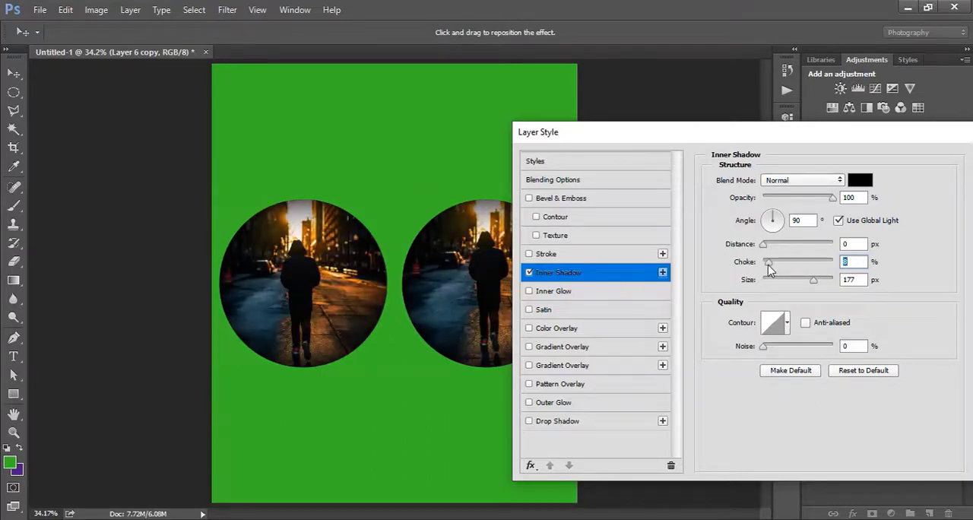
left_click_drag(764, 245, 806, 250)
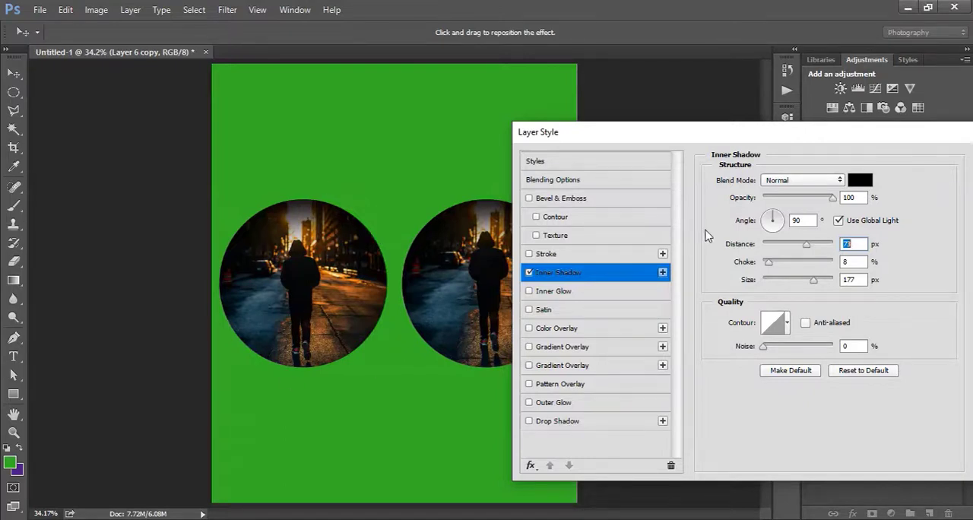
left_click_drag(774, 219, 753, 226)
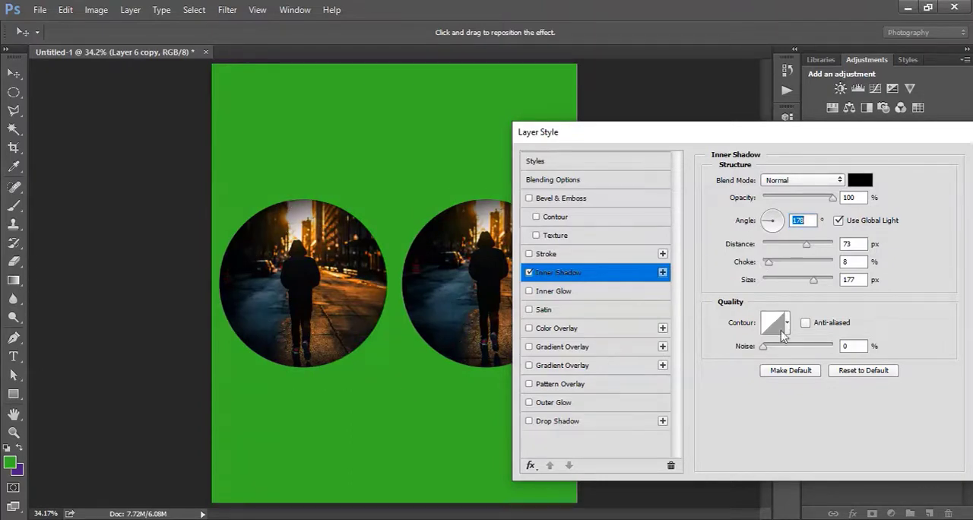
left_click(529, 272)
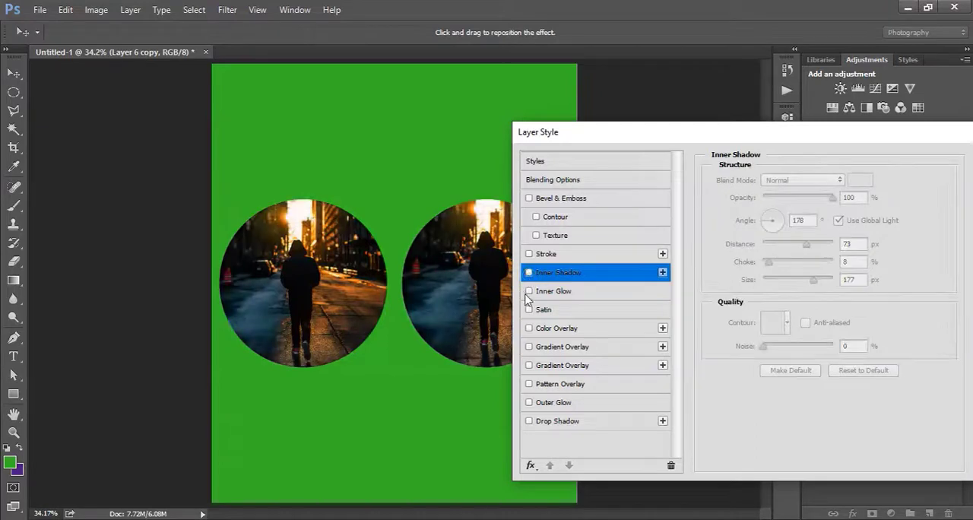
Enable Inner Glow on the circular photos with 88% opacity and a bright red glow color.
left_click(559, 295)
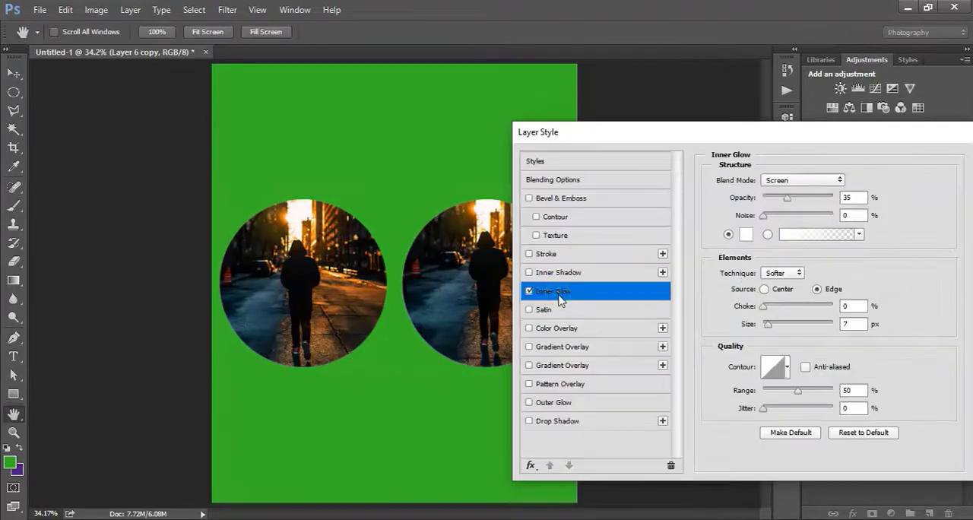
left_click_drag(811, 205, 824, 196)
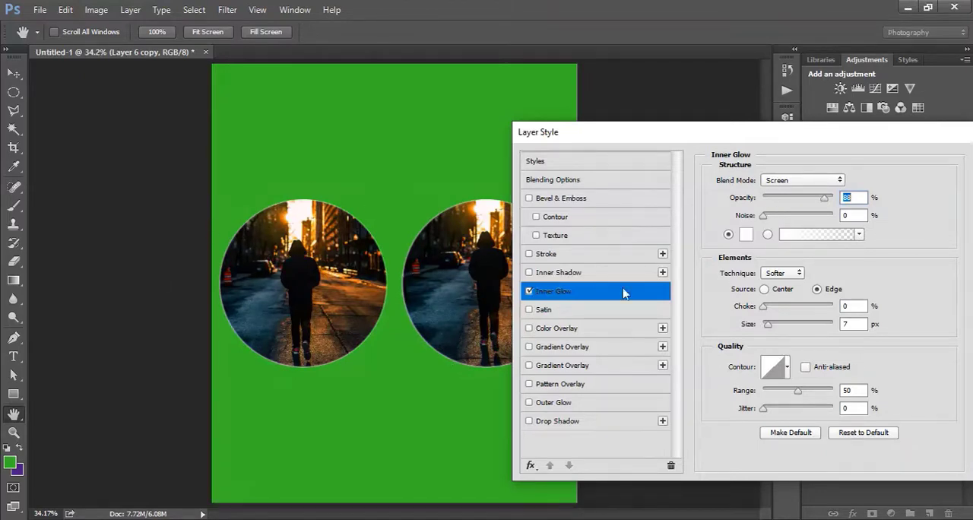
left_click(745, 237)
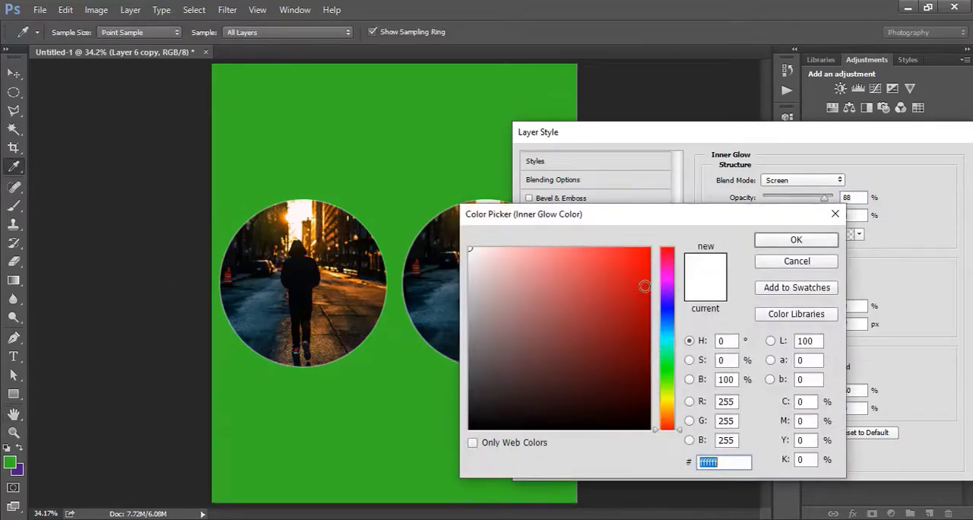
left_click(645, 286)
left_click(814, 239)
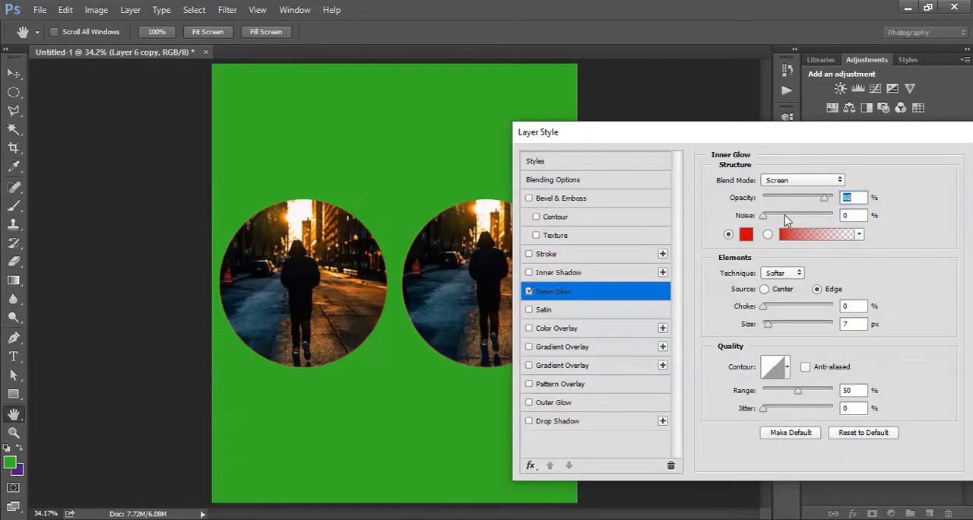
Set the inner glow's opacity to 100%, its size to 70 px and its source to Center.
left_click_drag(821, 201, 886, 216)
mouse_move(768, 325)
left_mouse_down()
mouse_move(787, 330)
mouse_move(800, 311)
mouse_move(829, 325)
mouse_move(752, 320)
left_mouse_up()
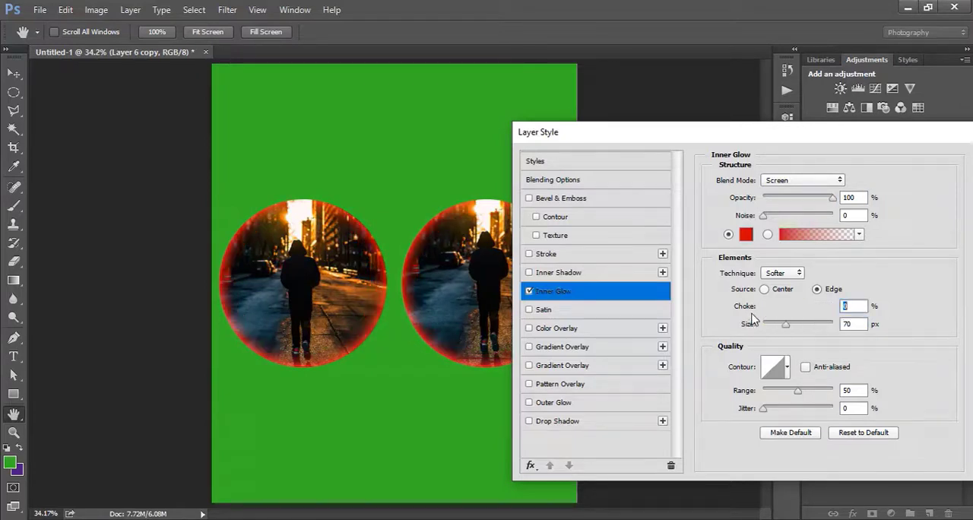
left_click(764, 289)
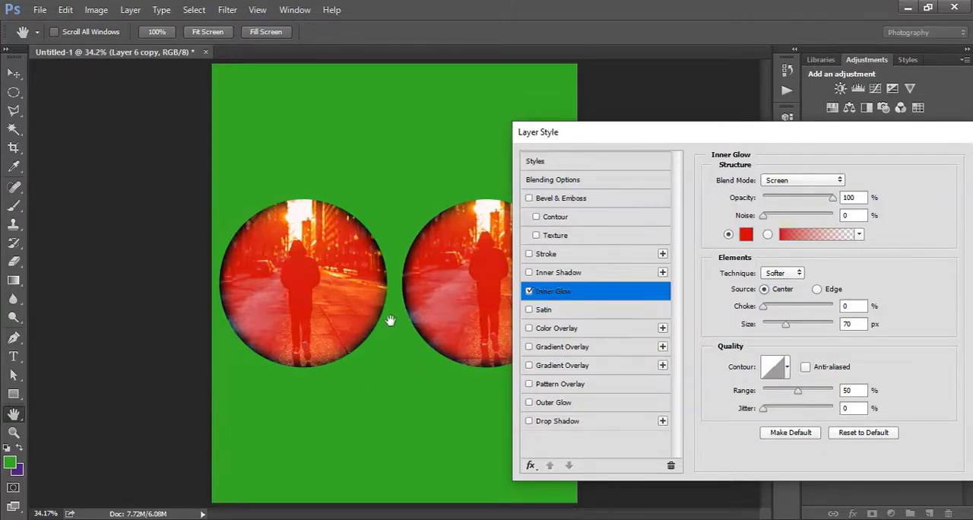
Set the inner glow's technique to Precise and turn off the Inner Glow effect.
left_click(783, 273)
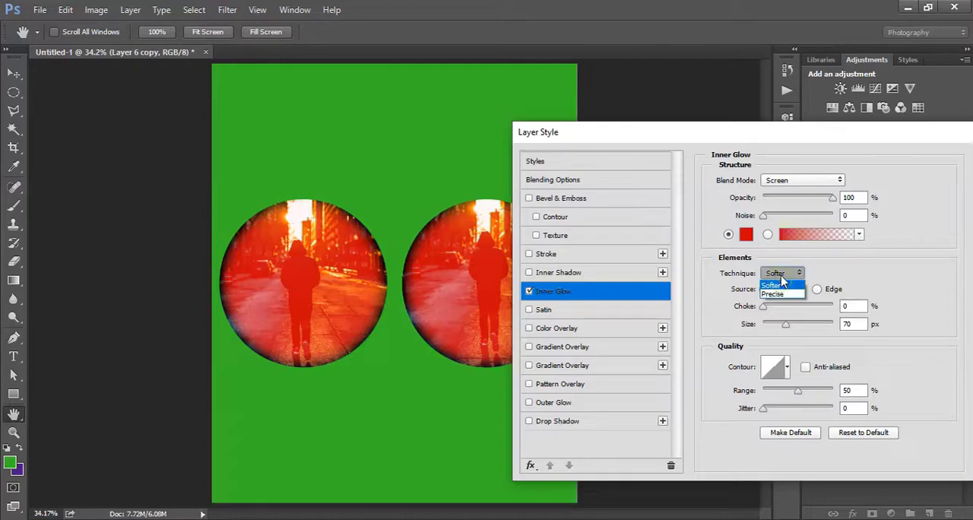
left_click(780, 283)
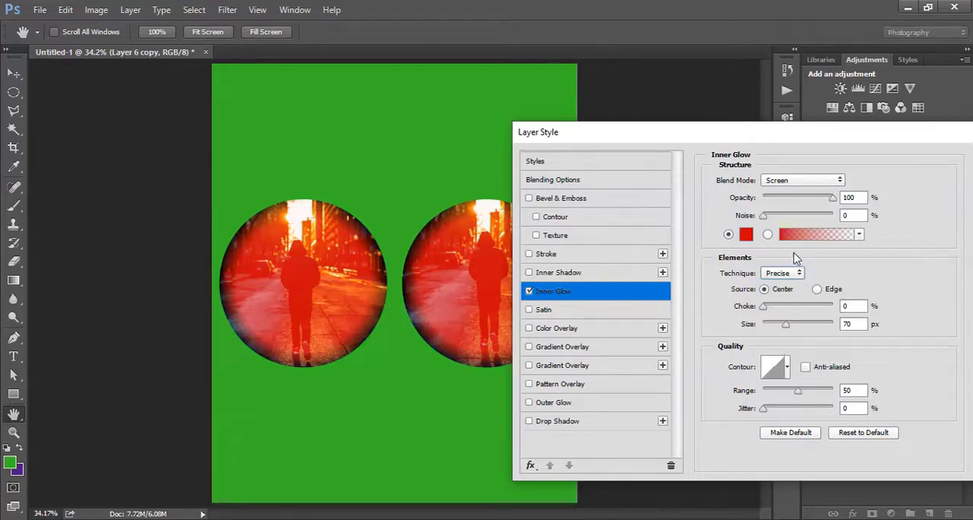
left_click(531, 292)
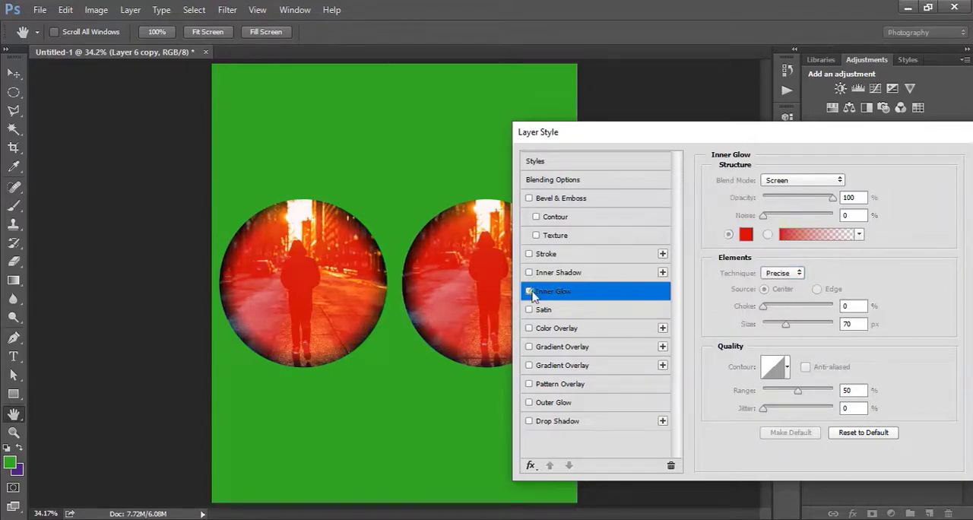
Toggle the Satin effect on the circular photos to compare them with and without it, leaving it off.
left_click(530, 311)
left_click(531, 311)
left_click(530, 311)
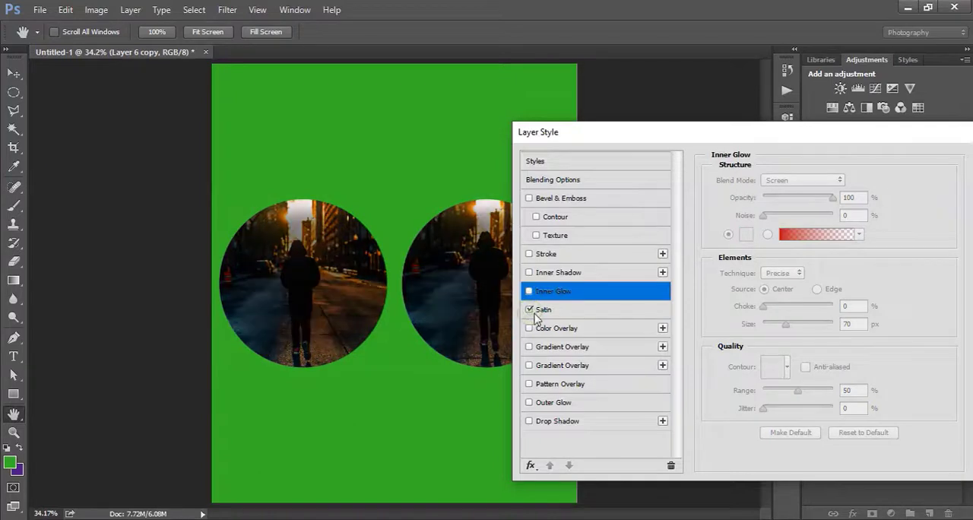
left_click(530, 311)
left_click(529, 311)
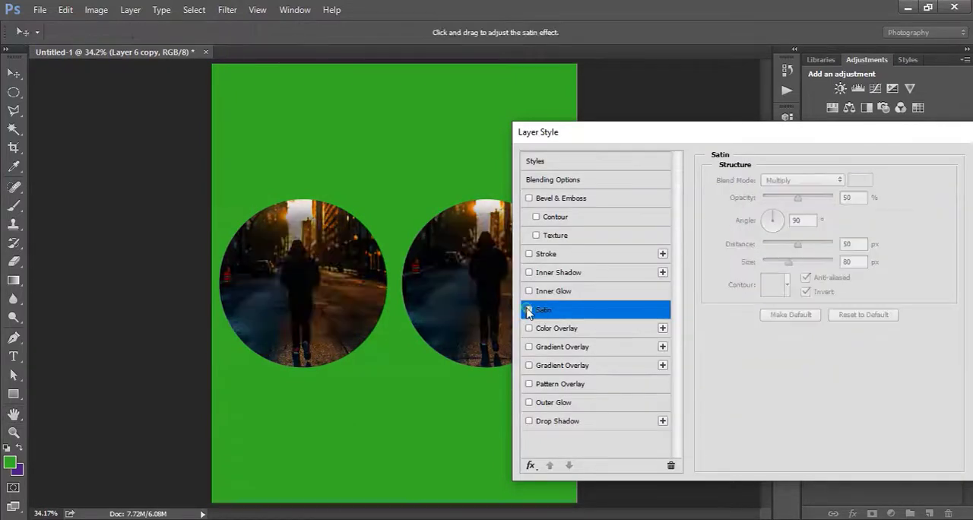
Enable the Satin effect on the circular photos with its blend mode set to Normal, and turn the effect off again.
left_click(530, 311)
left_click(787, 186)
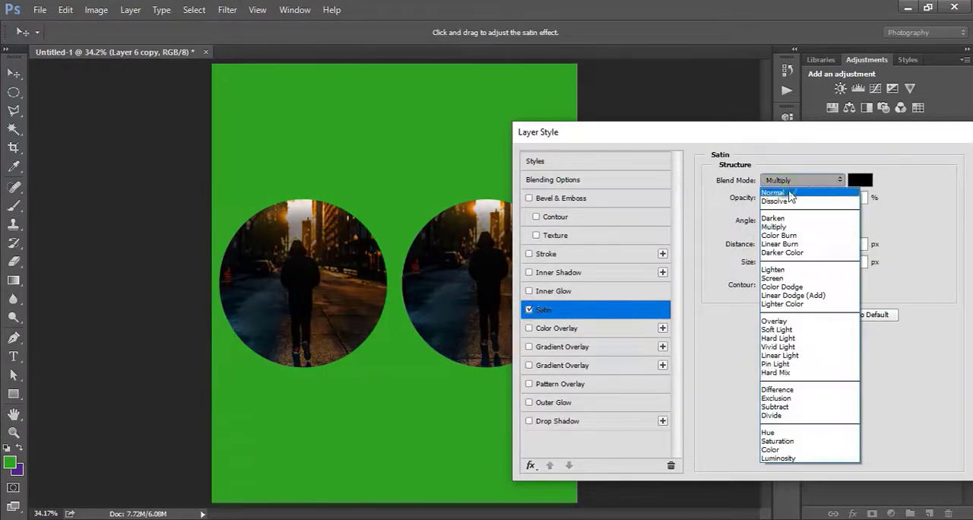
left_click(791, 191)
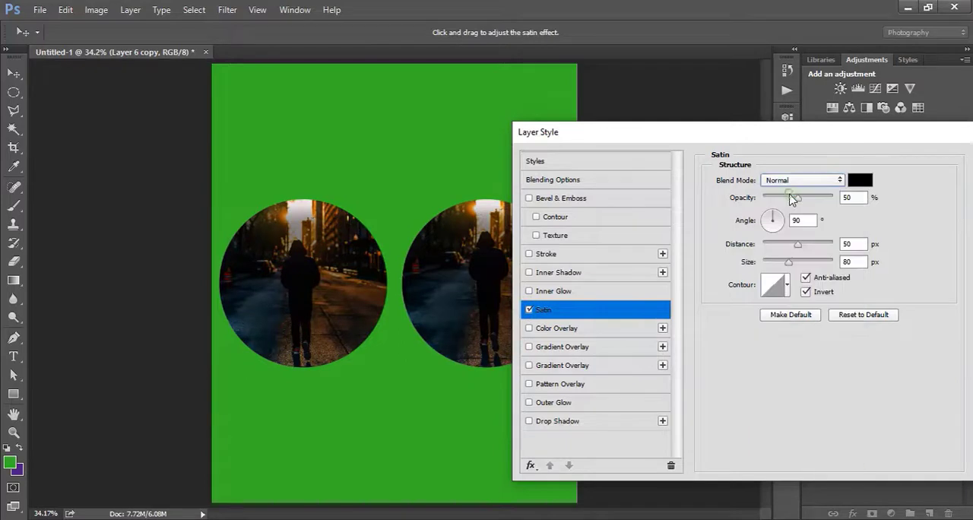
left_click(530, 310)
Apply a Color Overlay in bright red (#fe0202) to the circular photos and turn the effect off again.
left_click(529, 328)
left_click(543, 331)
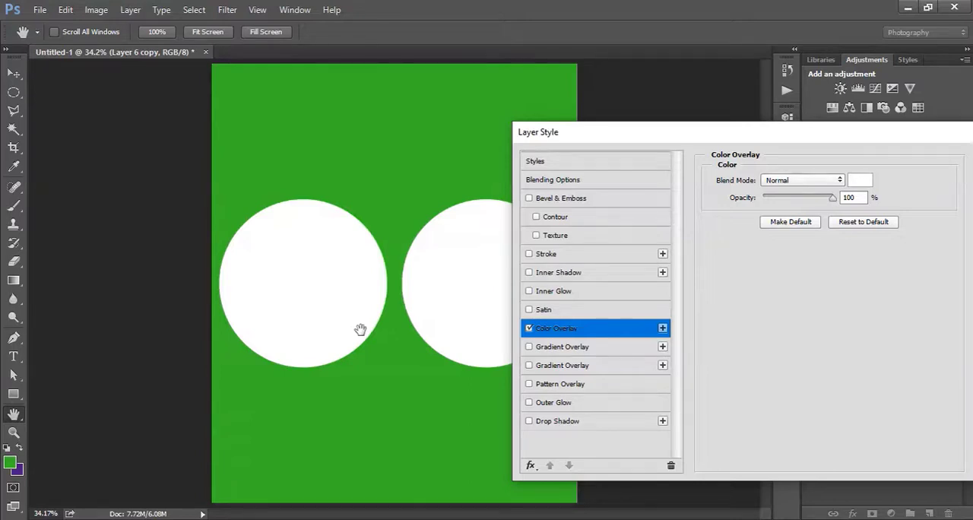
left_click(861, 180)
left_click_drag(613, 300, 838, 225)
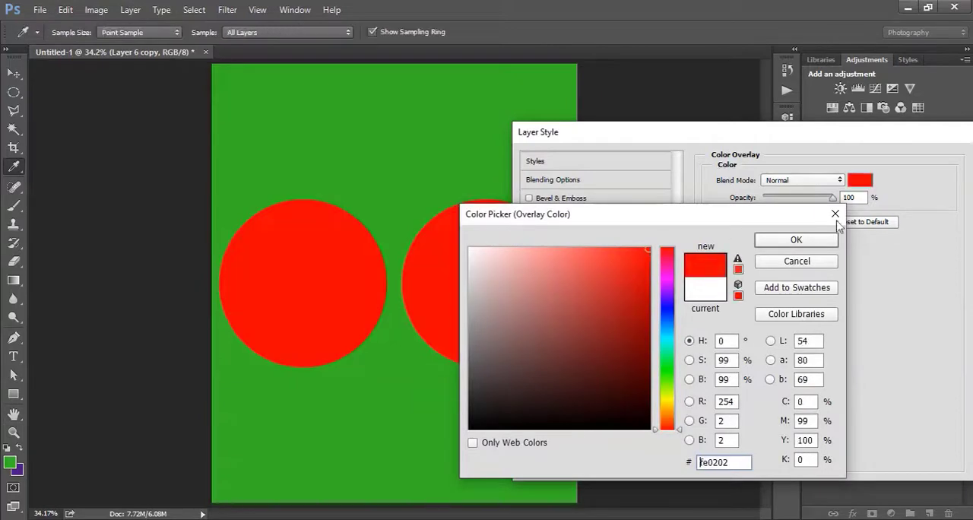
left_click(806, 240)
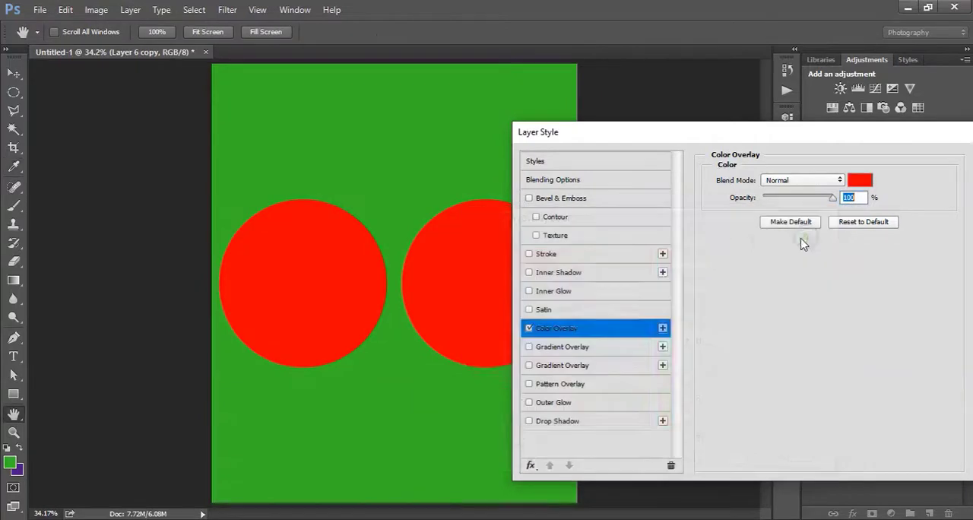
left_click(529, 328)
Enable the first Gradient Overlay, preview the Transparent Stripes preset, cancel the gradient change and turn the overlay off.
left_click(529, 348)
left_click(554, 351)
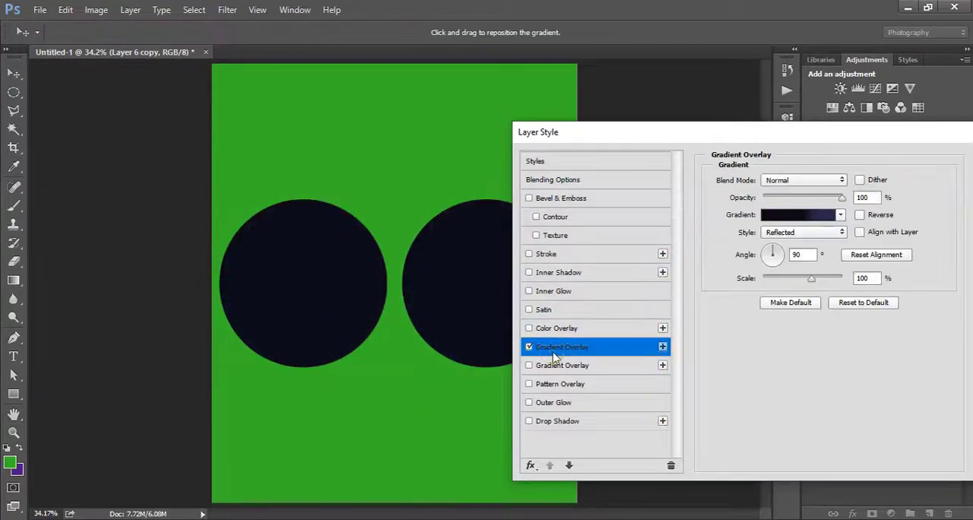
left_click(789, 219)
left_click(785, 227)
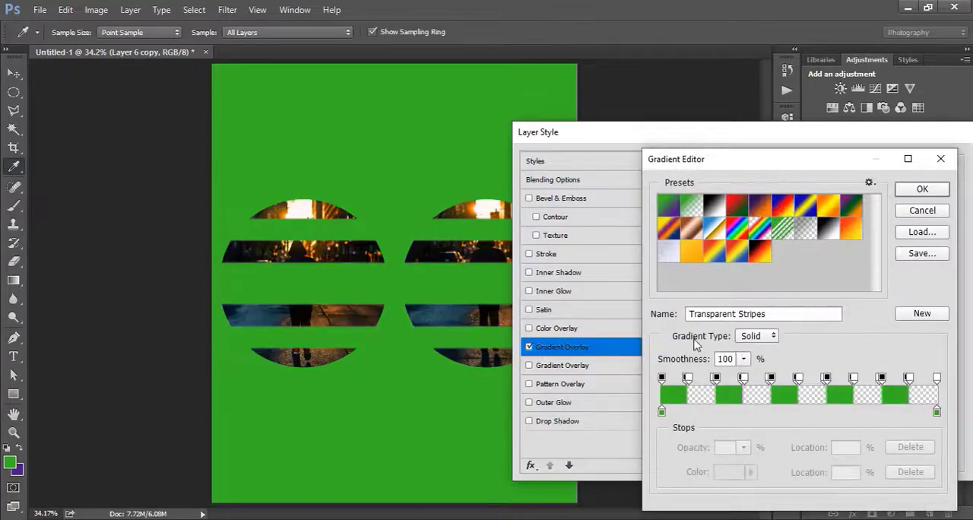
left_click_drag(772, 166, 723, 120)
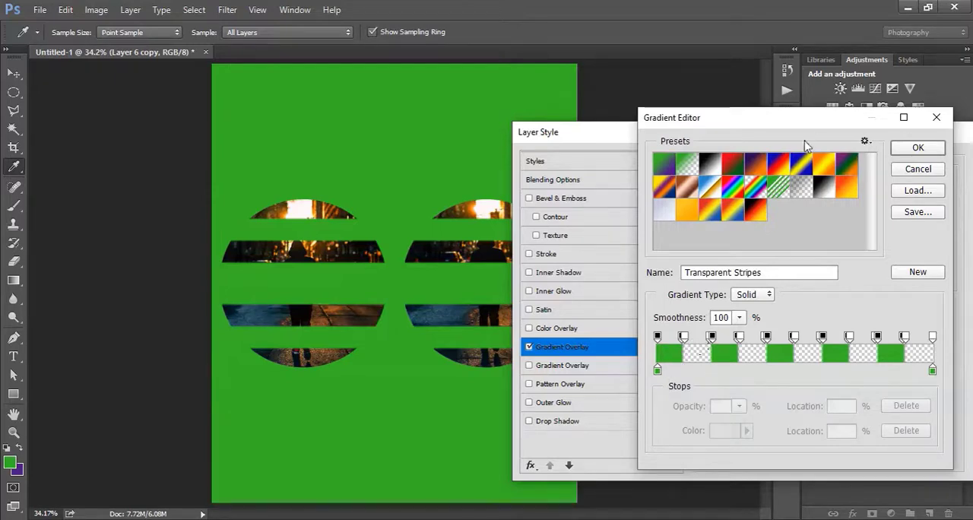
left_click(909, 170)
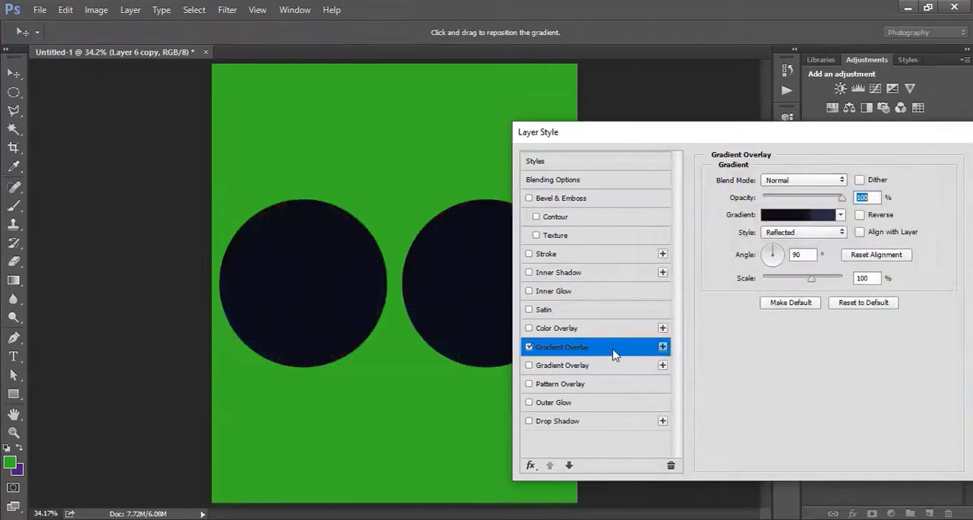
left_click(531, 350)
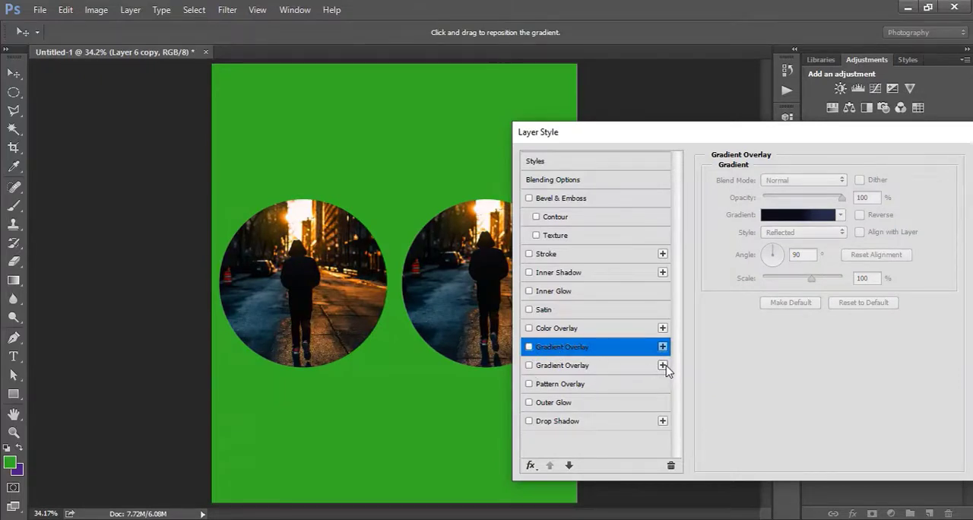
Add another Gradient Overlay, combine the dark overlay at 40% opacity with the light linear one at 62%, and turn both off.
left_click(663, 366)
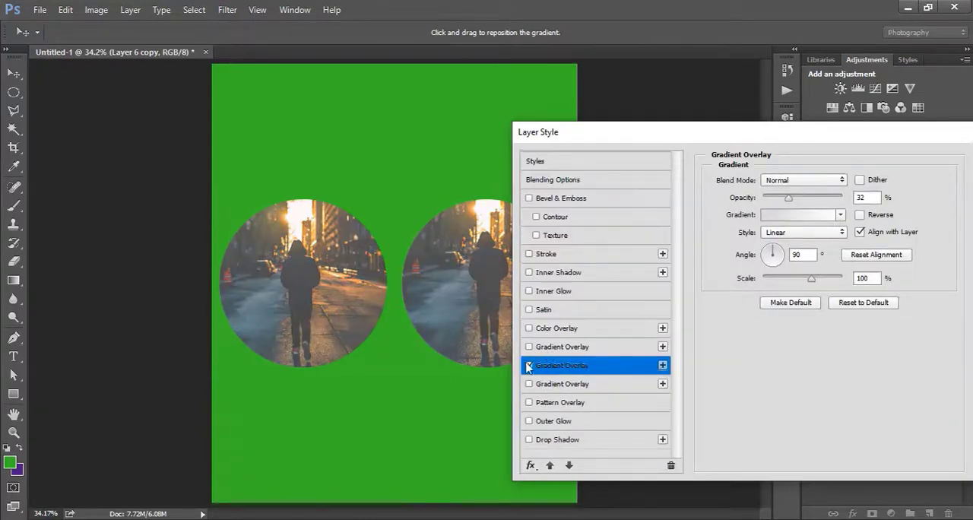
left_click(530, 347)
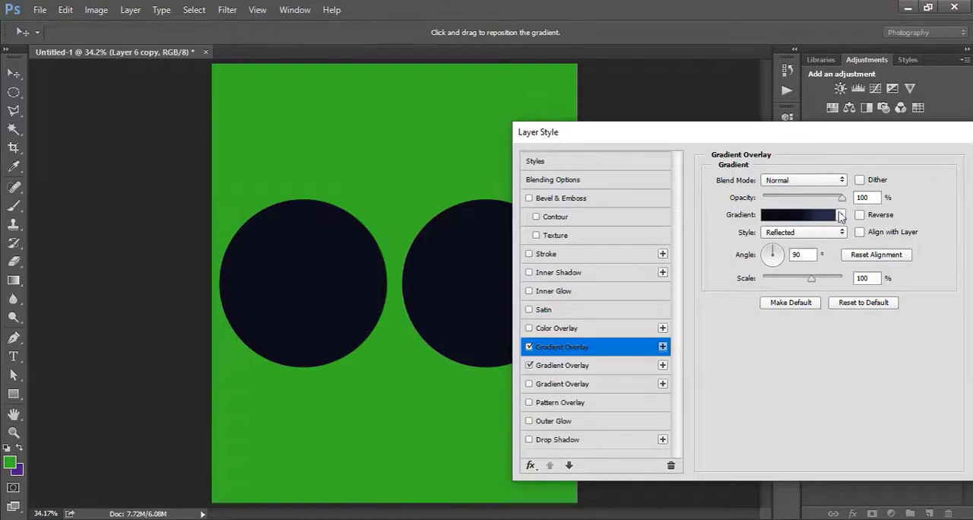
left_click_drag(845, 199, 795, 200)
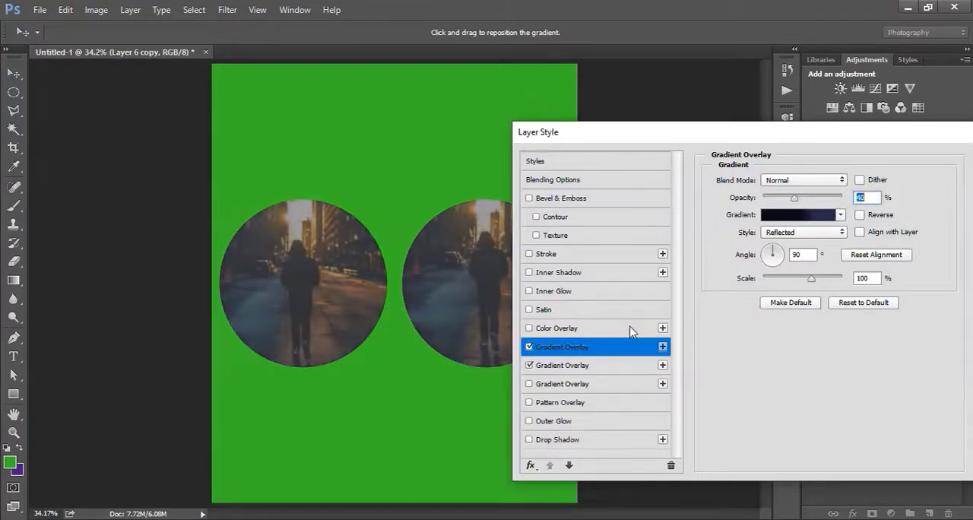
left_click(543, 366)
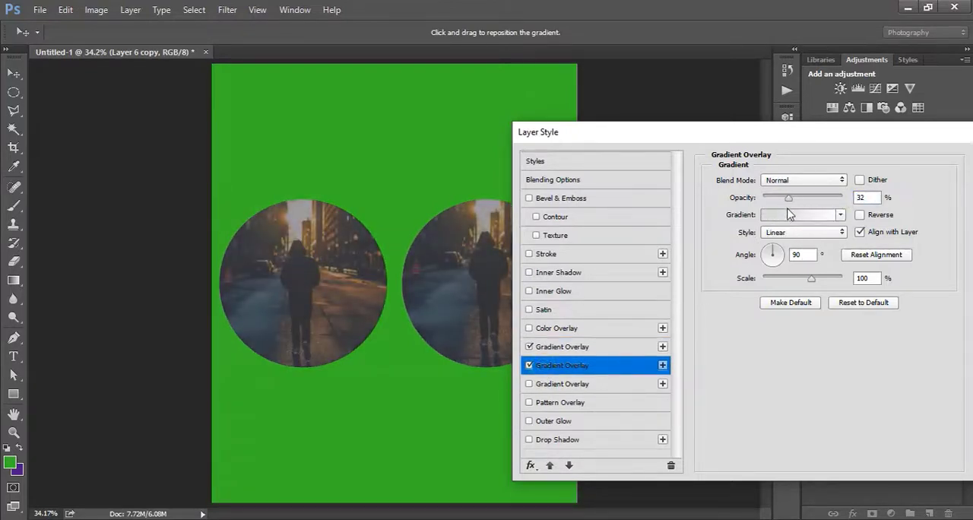
left_click_drag(788, 197, 812, 199)
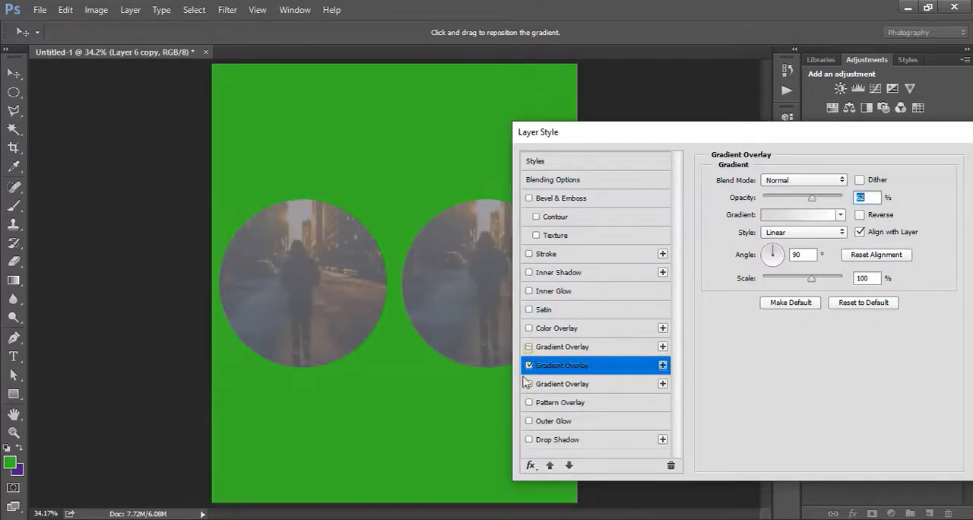
left_click(529, 347)
Toggle the Pattern Overlay on the circular photos to preview it, leaving it off.
left_click(529, 402)
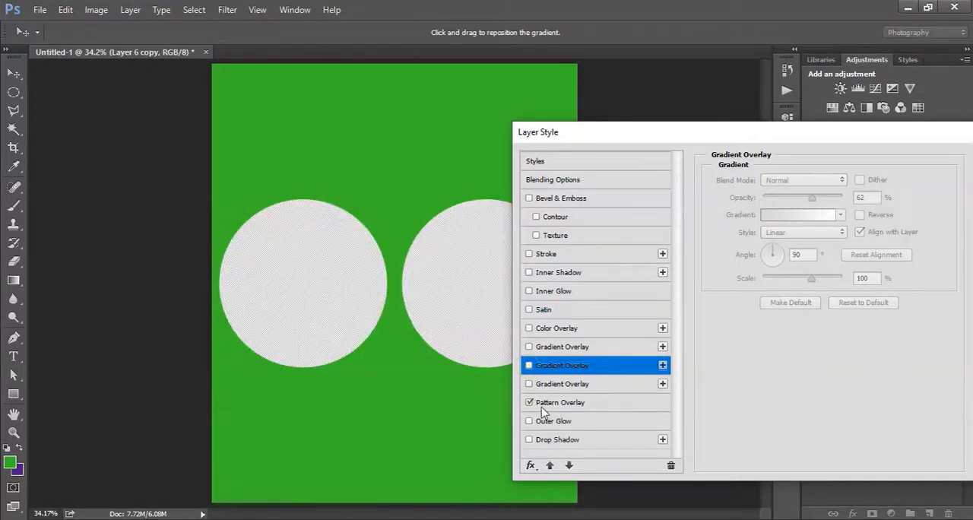
left_click(534, 404)
left_click(530, 403)
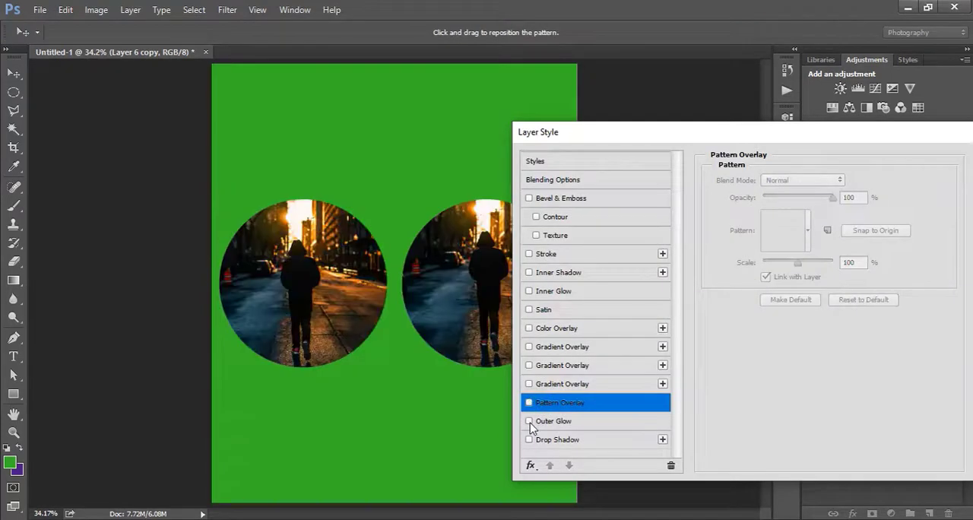
Enable Outer Glow on the circular photos, set its size to 87 px and turn the effect off again.
left_click(529, 421)
left_click(553, 421)
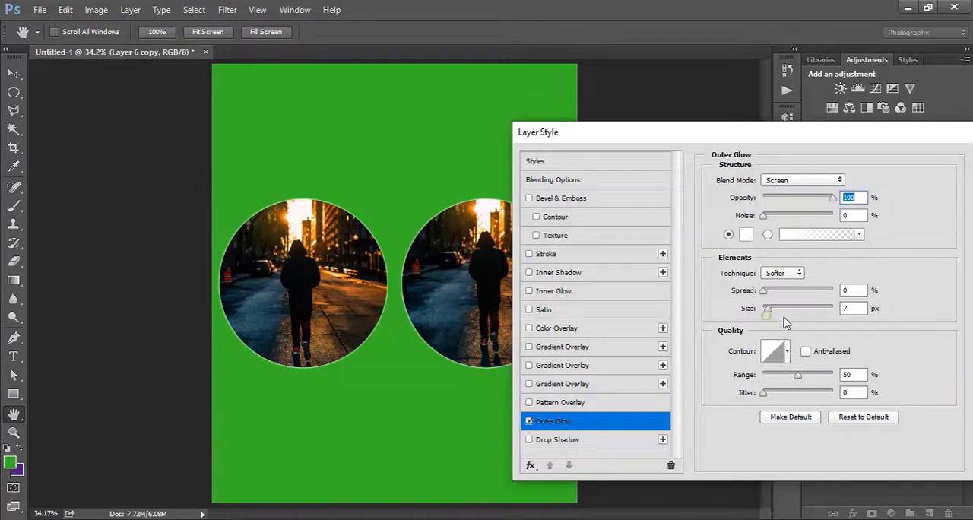
left_click_drag(768, 309, 790, 306)
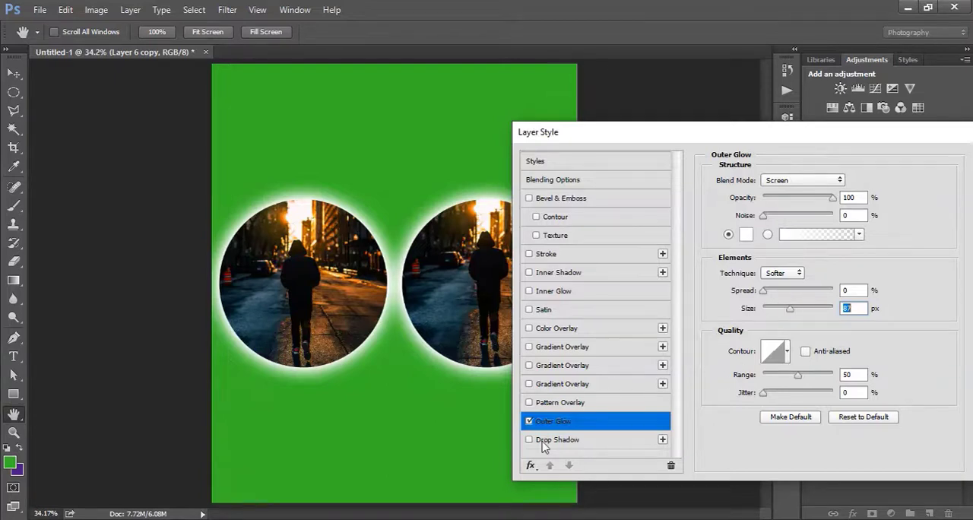
left_click(529, 420)
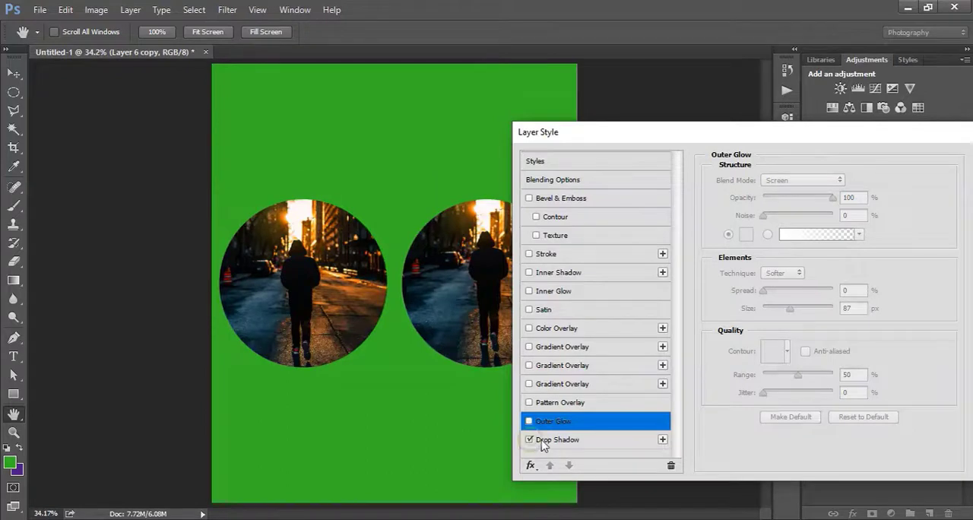
Apply a Drop Shadow to the circular photos with 100% opacity and a size of 62 px.
left_click(530, 440)
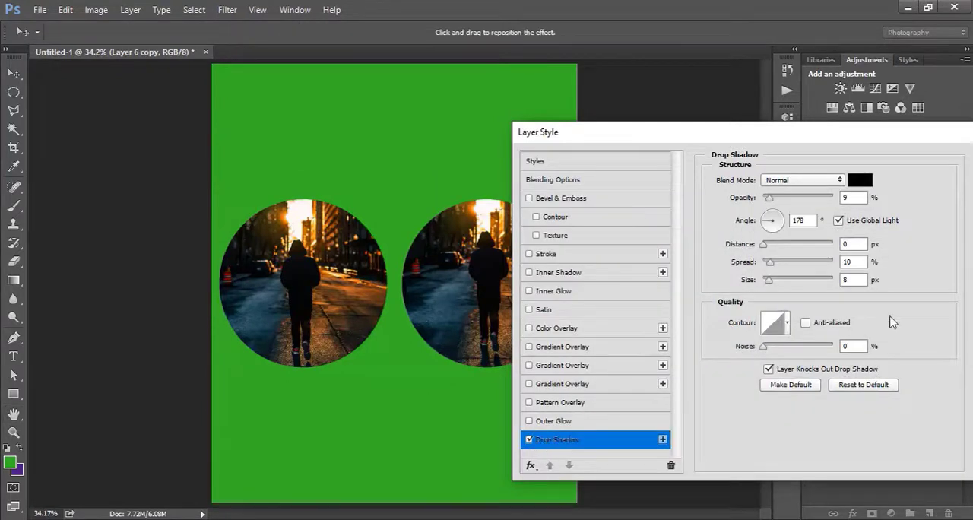
left_click_drag(794, 199, 883, 211)
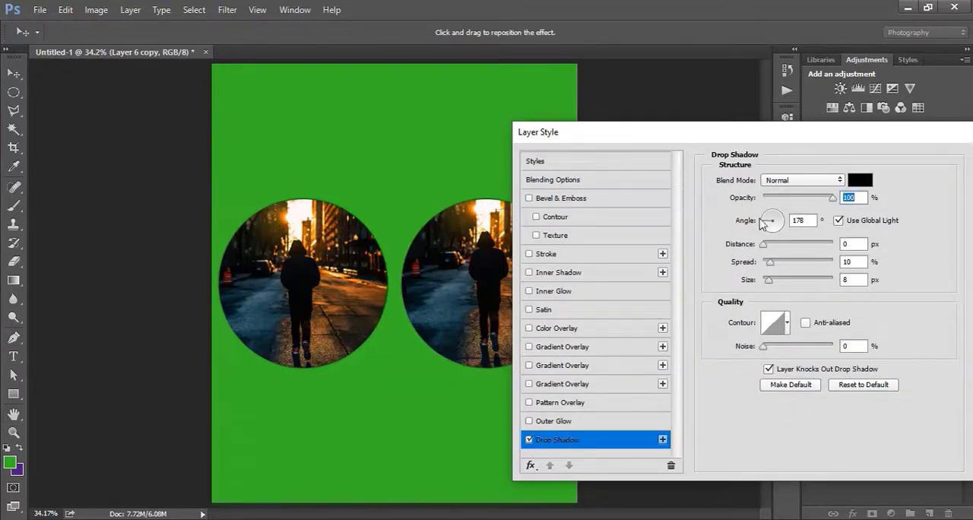
left_click_drag(769, 280, 784, 282)
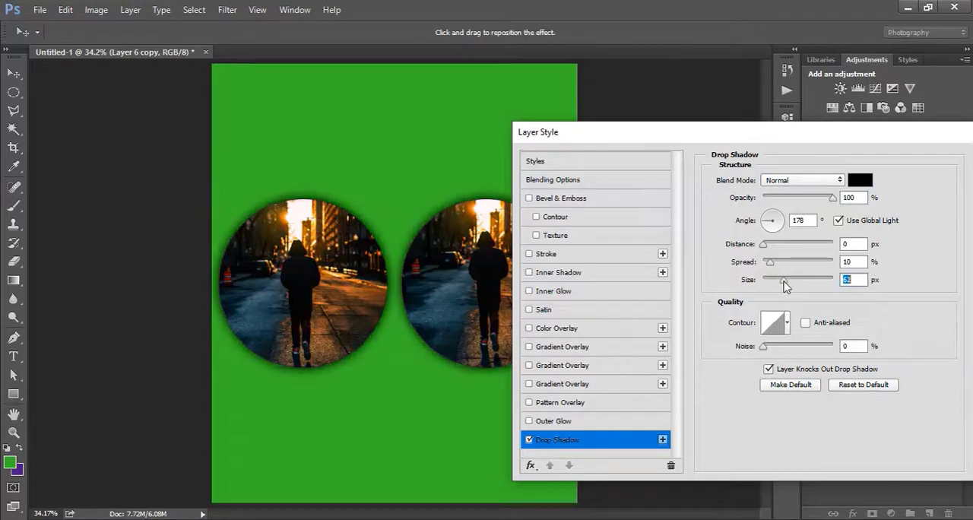
left_click_drag(673, 135, 564, 133)
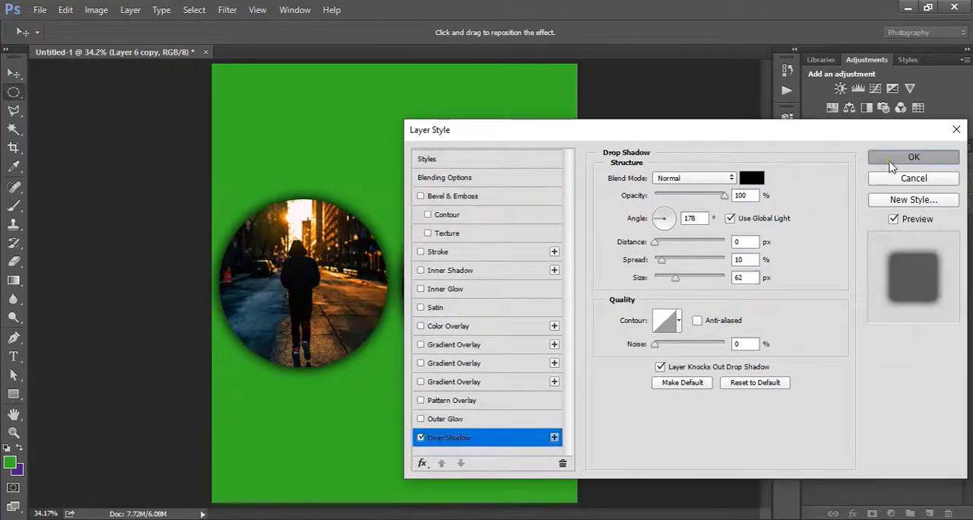
left_click(890, 158)
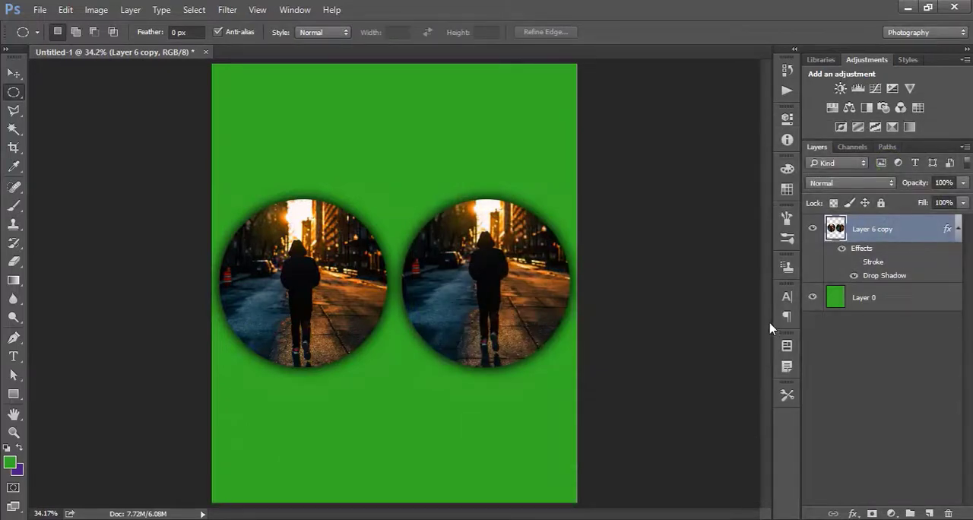
Show the Stroke effect on Layer 6 copy, and toggle its Drop Shadow and all its effects off and on to compare.
left_click(855, 263)
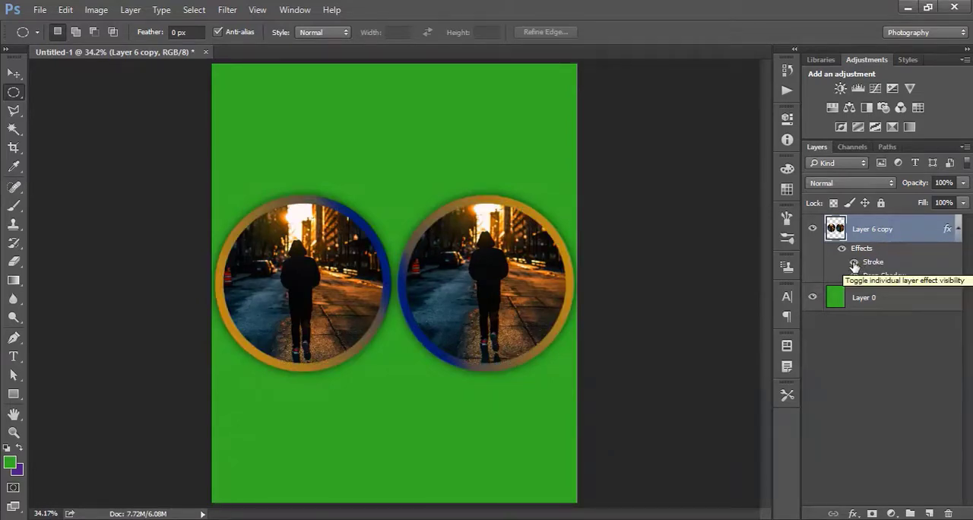
left_click(854, 276)
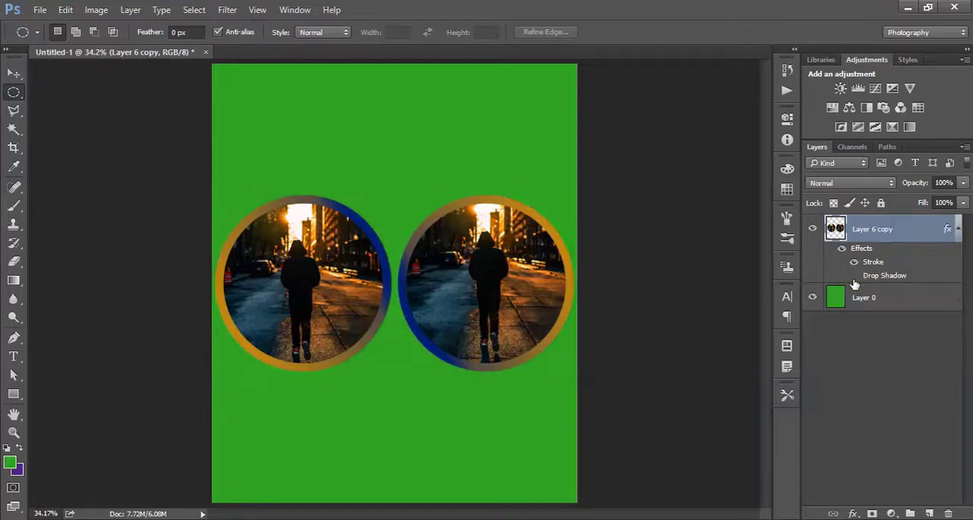
left_click(854, 276)
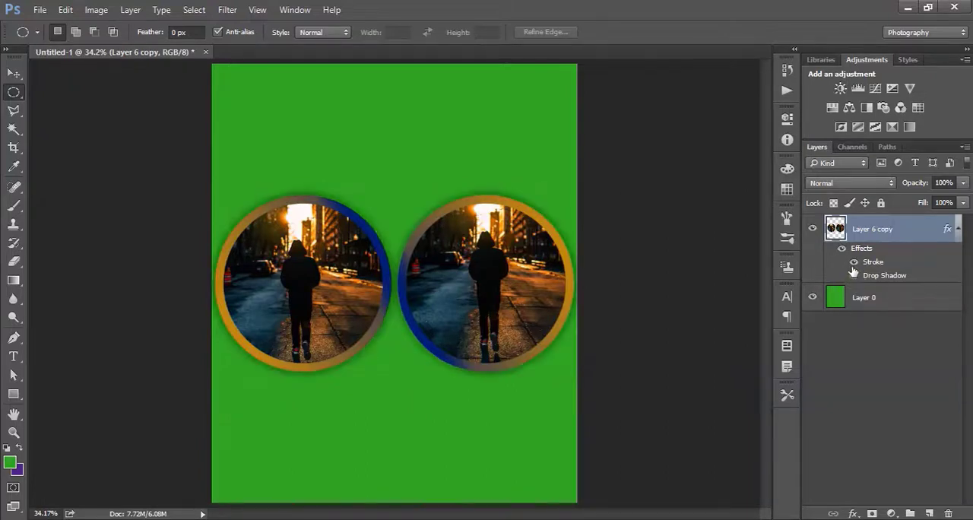
left_click(841, 251)
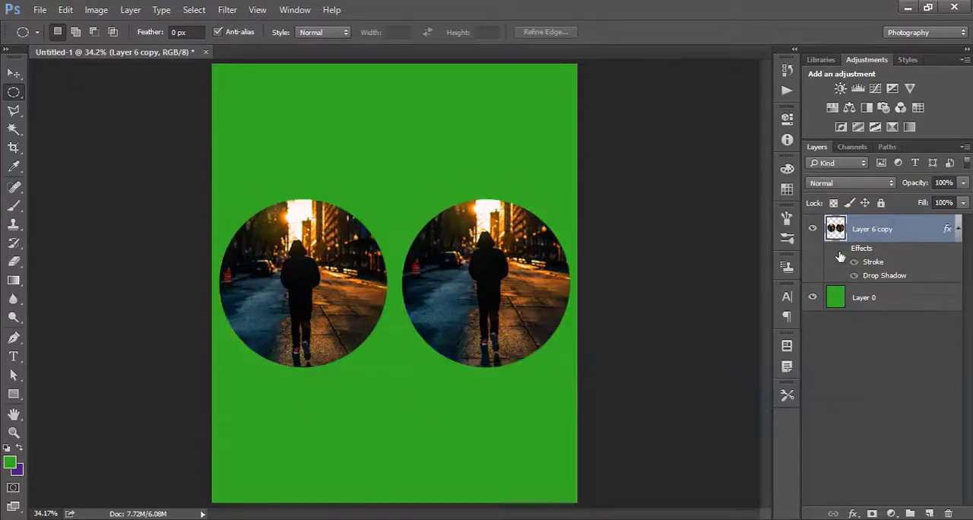
left_click(840, 251)
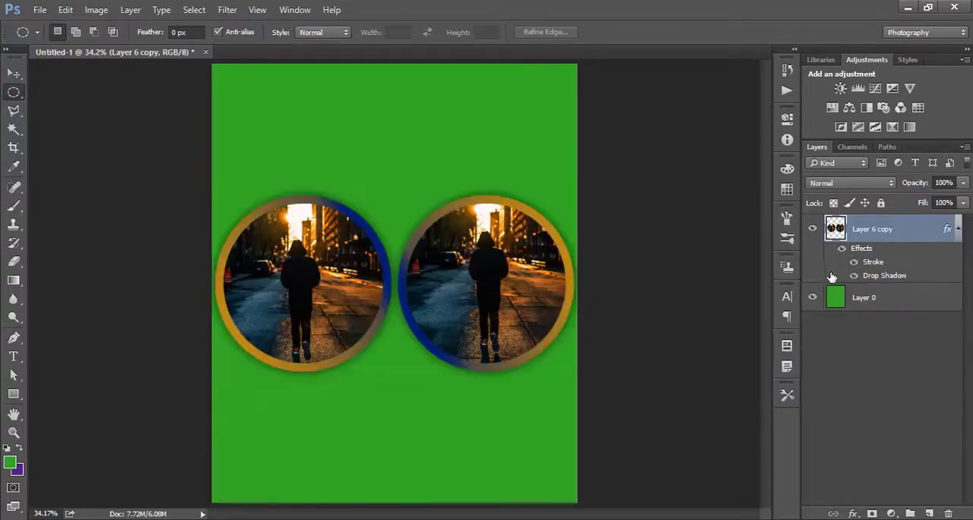